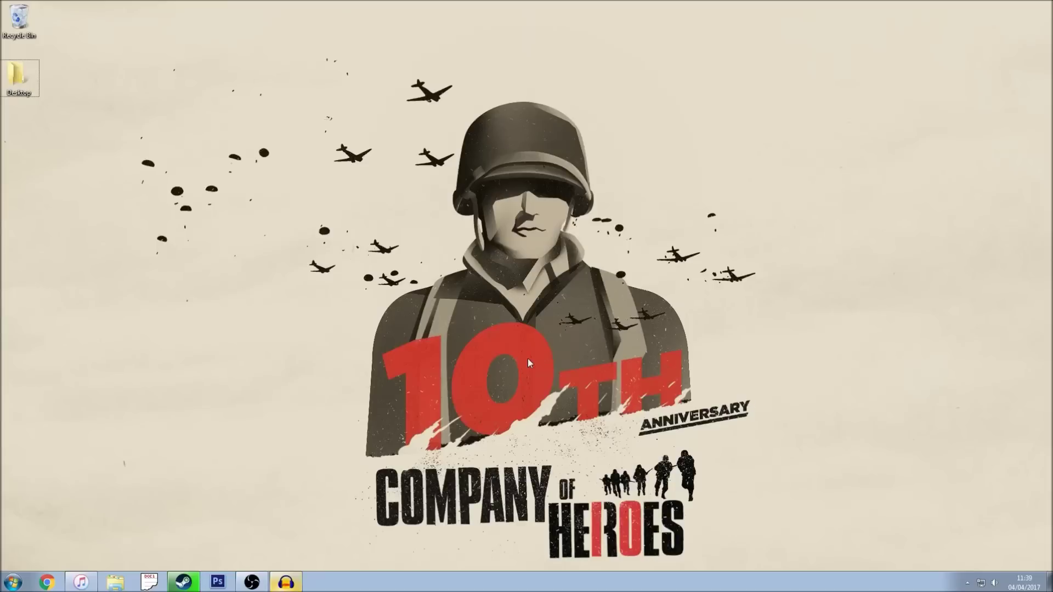
Open the Company of Heroes 2 folder on the BaconBackup (B:) drive, under Steam\SteamApps\common
left_click(13, 583)
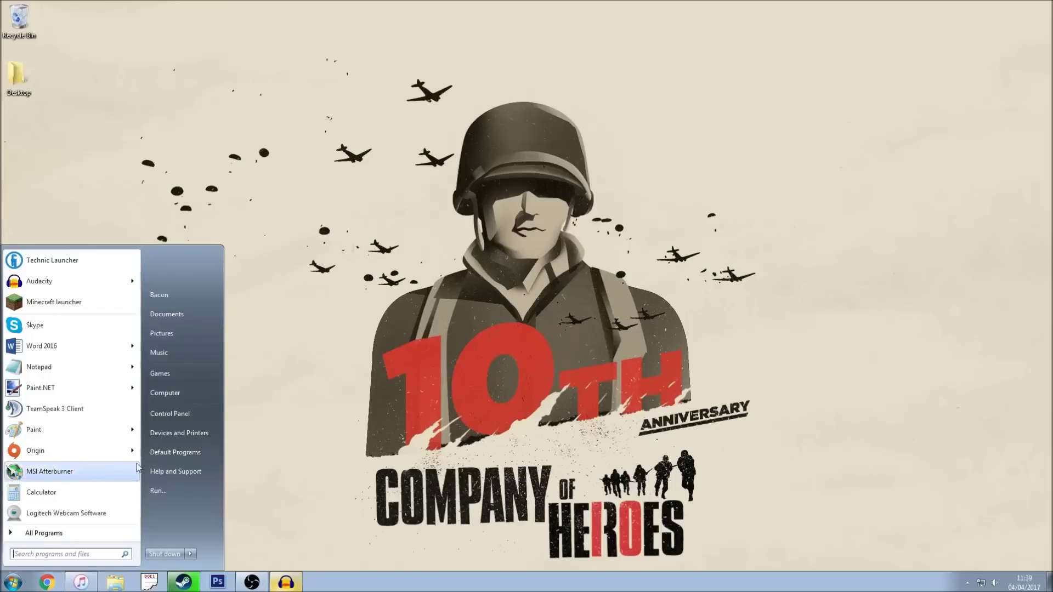
left_click(170, 394)
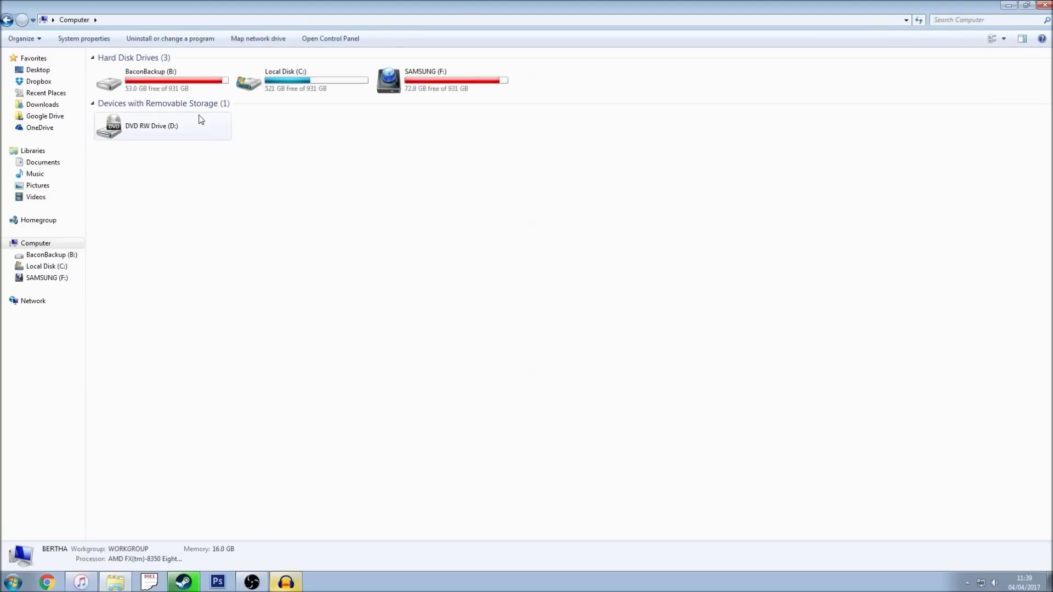
double_click(185, 78)
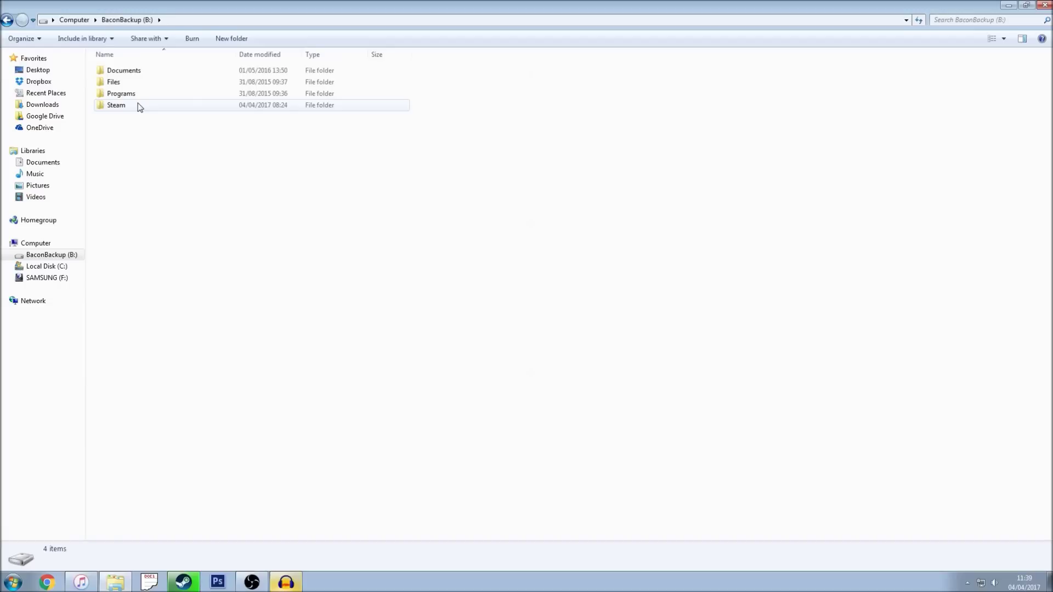
double_click(140, 106)
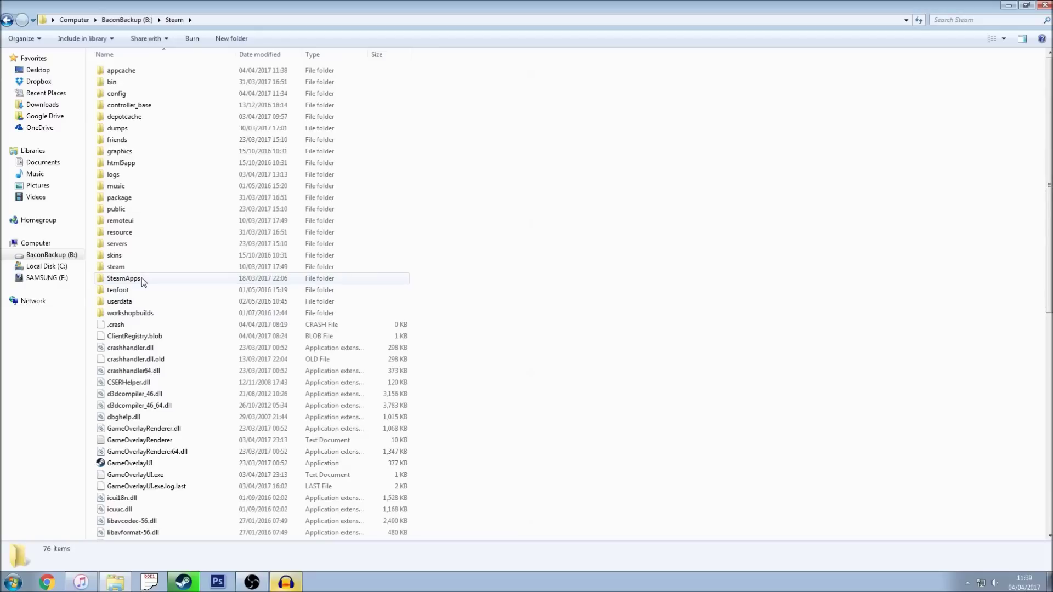
double_click(141, 280)
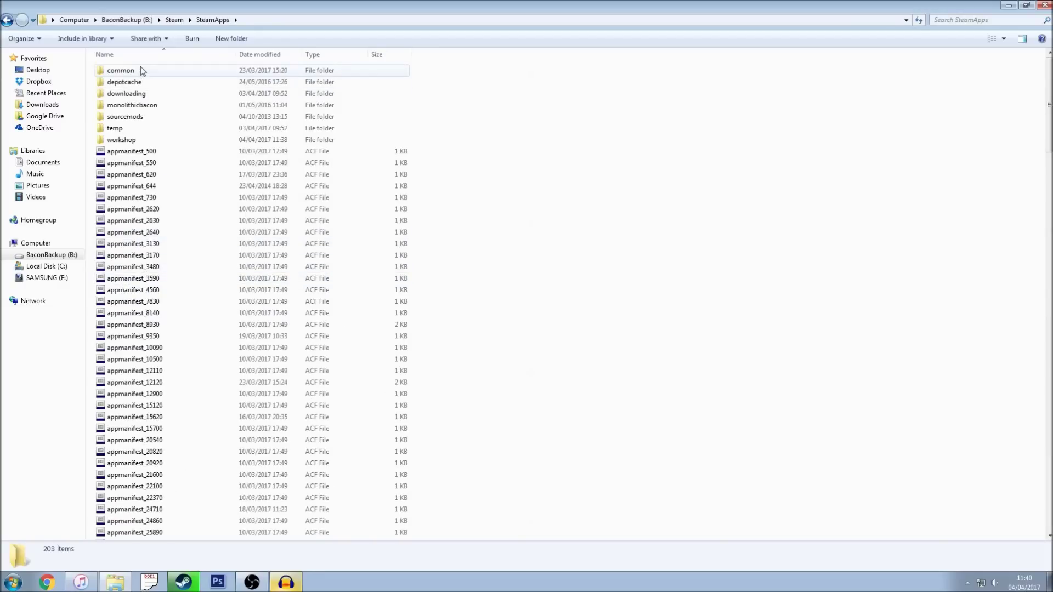
double_click(140, 68)
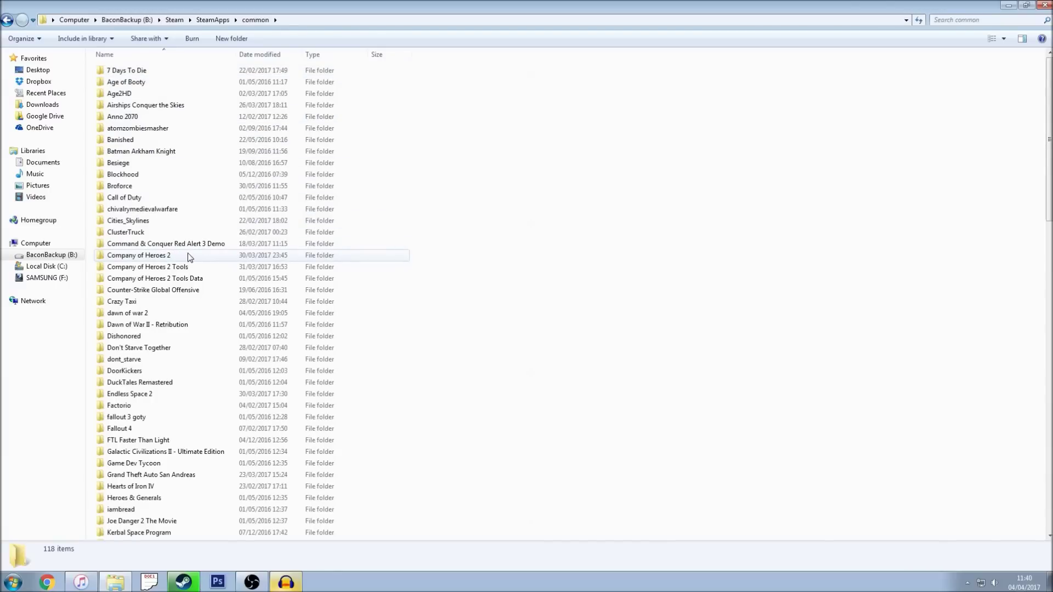
double_click(205, 260)
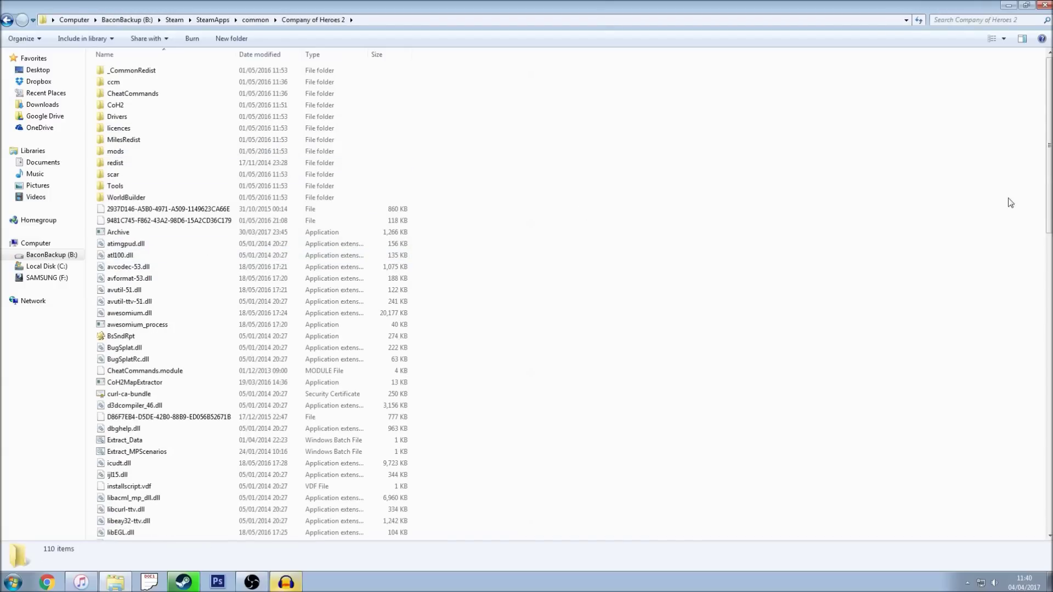
Locate the WorldBuilder_CoH_2 application in the game folder and view the actions available for it
scroll(252, 296, "down", 20)
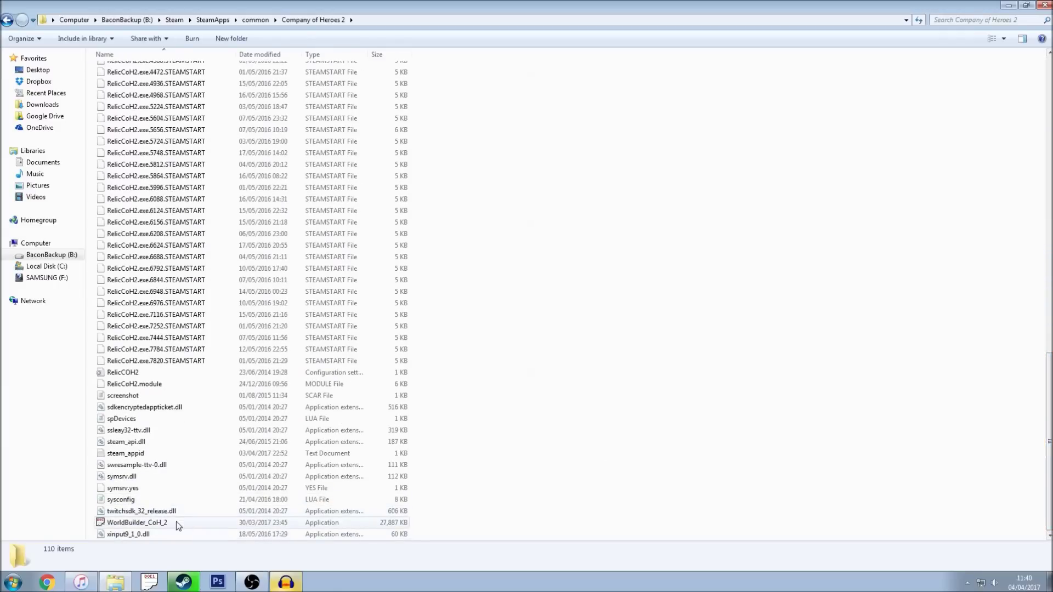
left_click(175, 524)
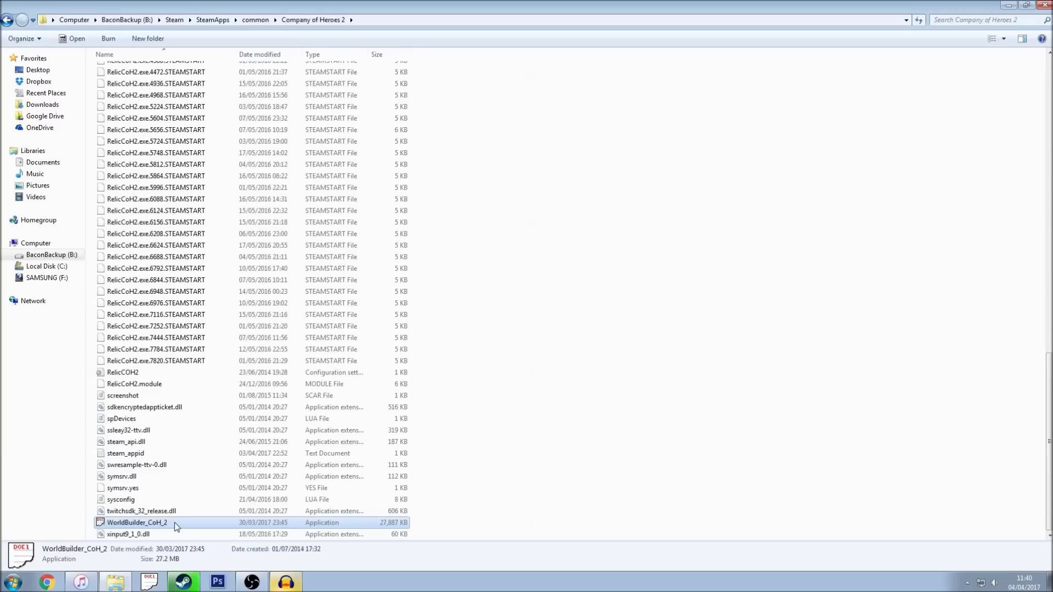
right_click(176, 526)
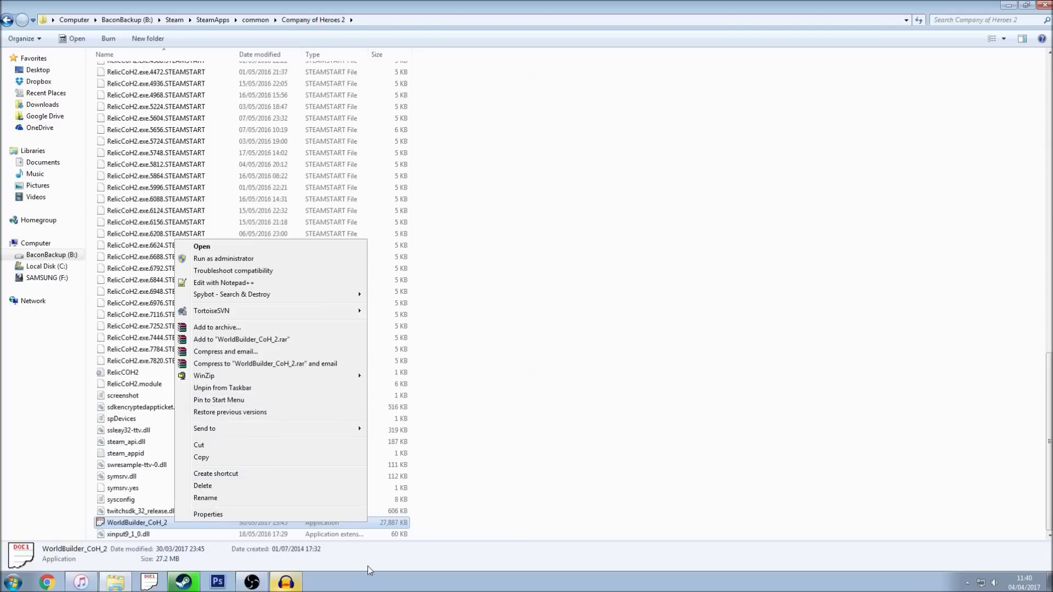
left_click(245, 572)
left_click(479, 429)
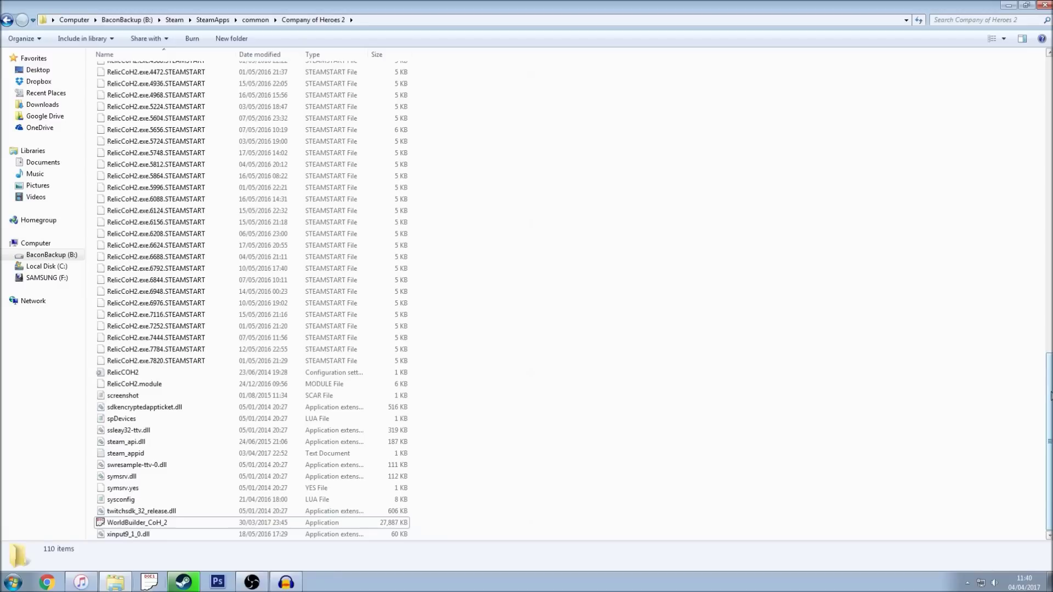
Open the multiplayer map folder CoH2\Data\Scenarios\MP inside the game folder
scroll(1050, 395, "up", 20)
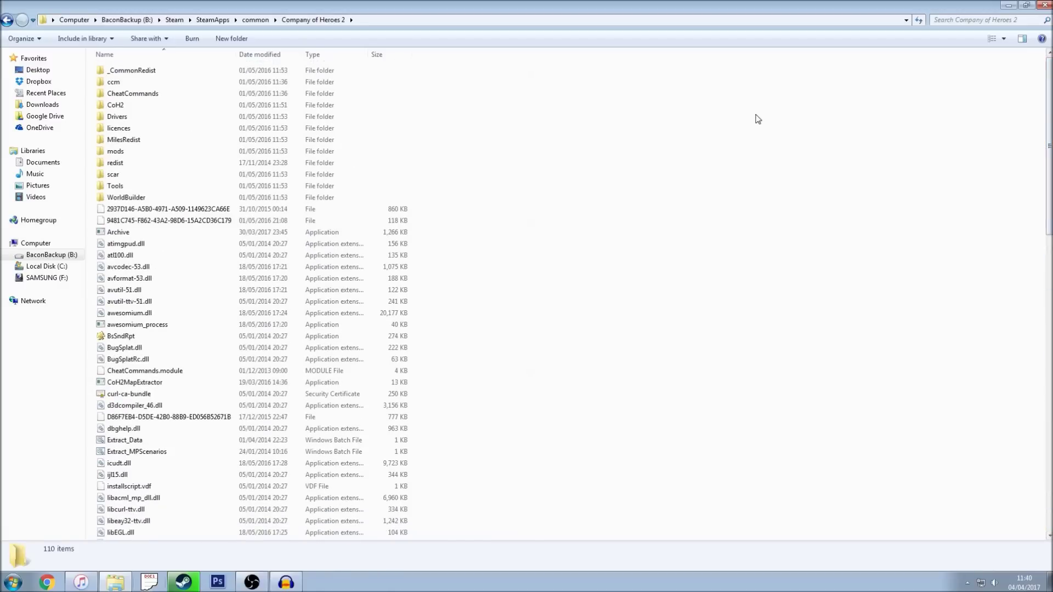
double_click(159, 107)
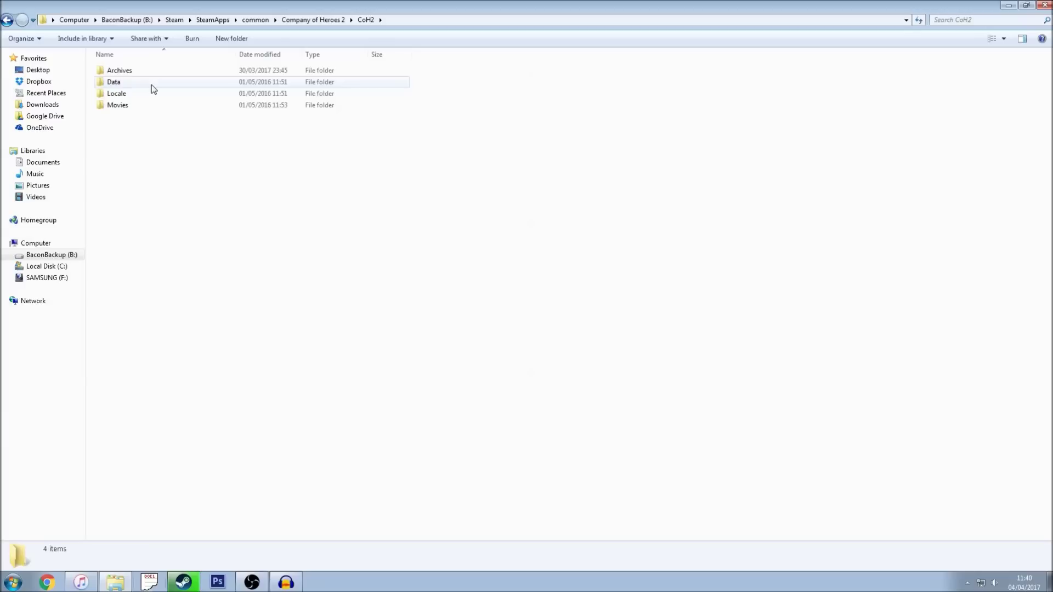
double_click(151, 85)
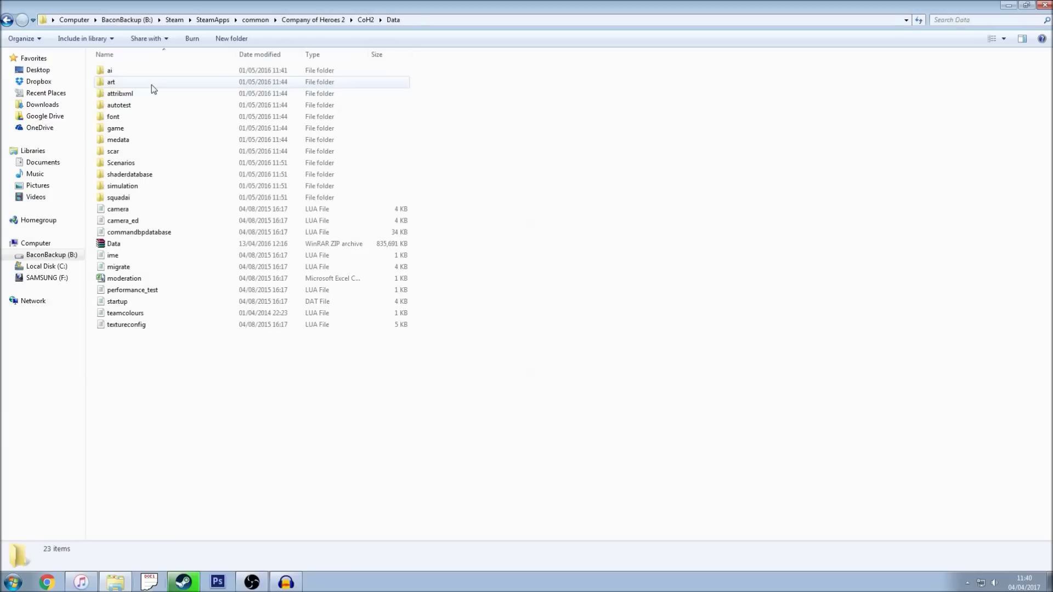
double_click(144, 163)
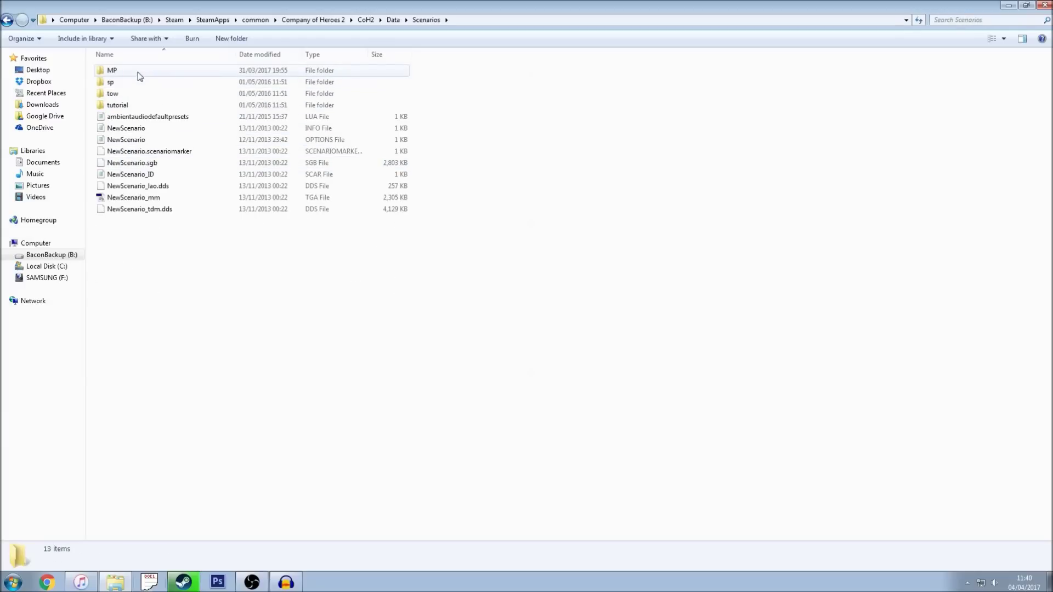
double_click(137, 71)
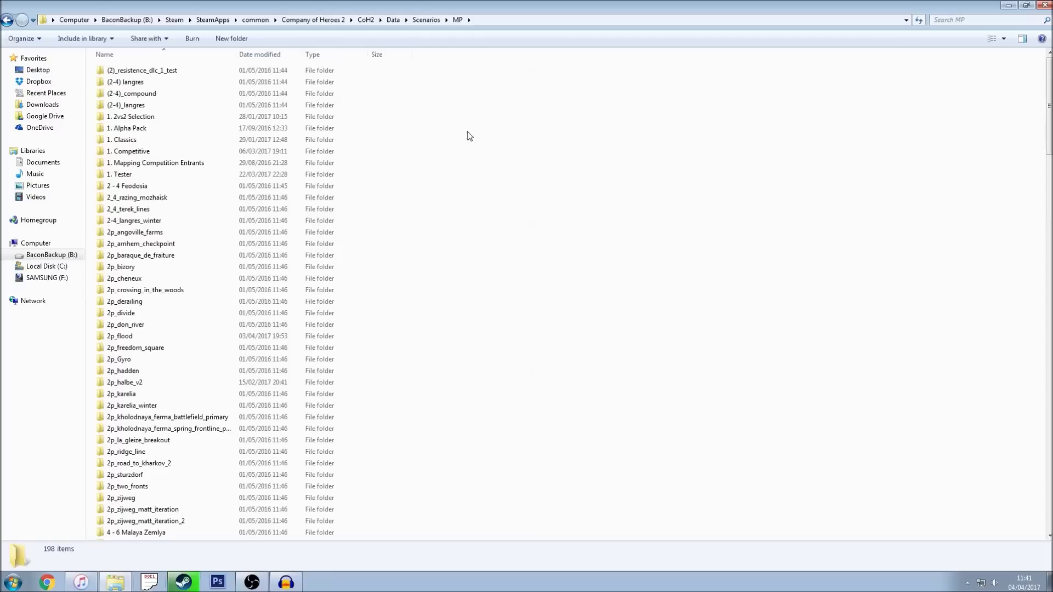
Go back to the CoH2 folder and retrace the path through Data and Scenarios to MP
left_click(368, 19)
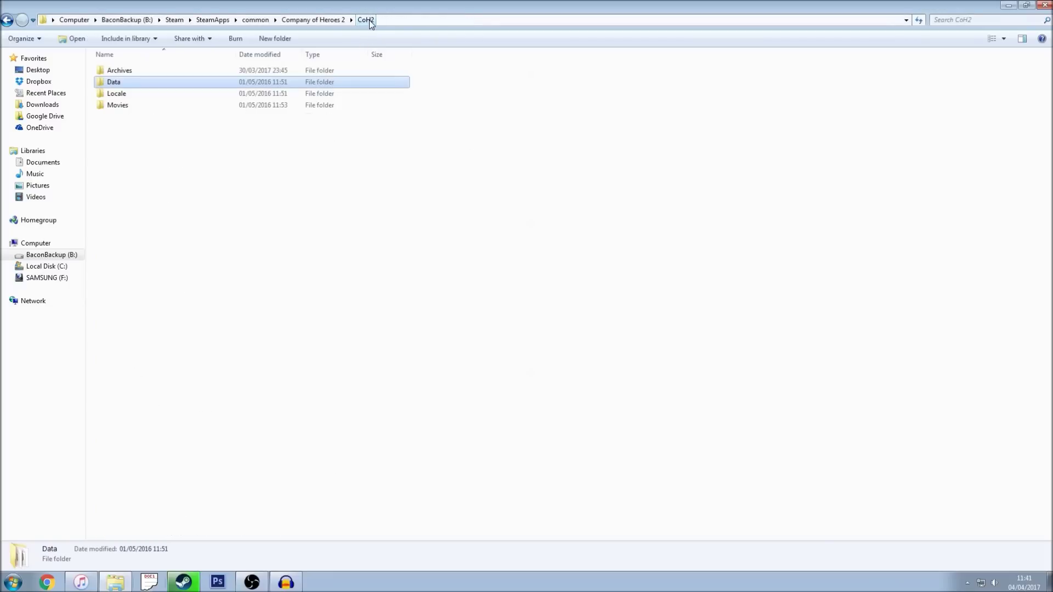
double_click(156, 85)
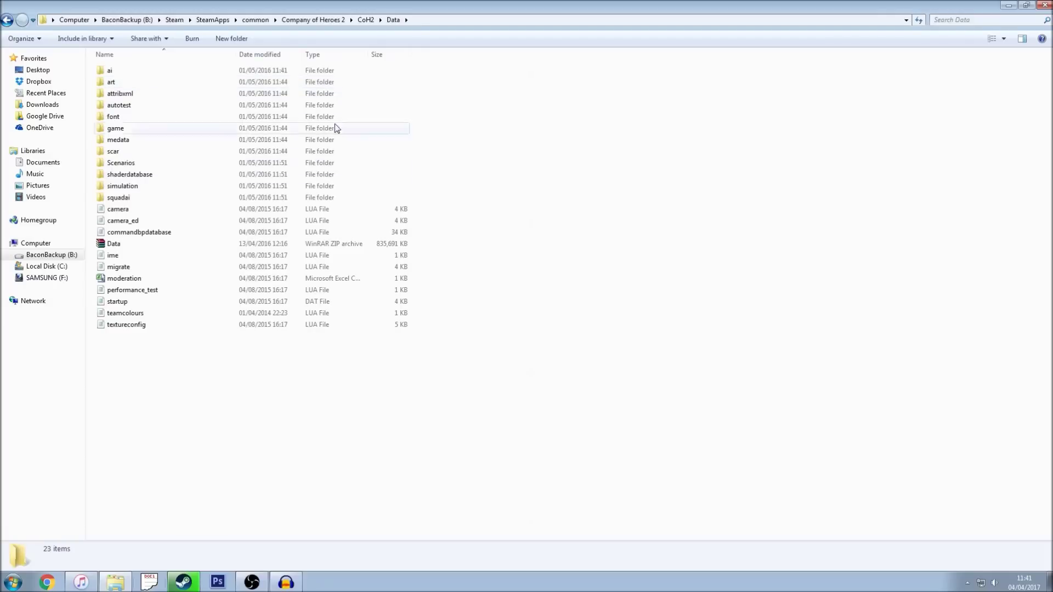
double_click(139, 166)
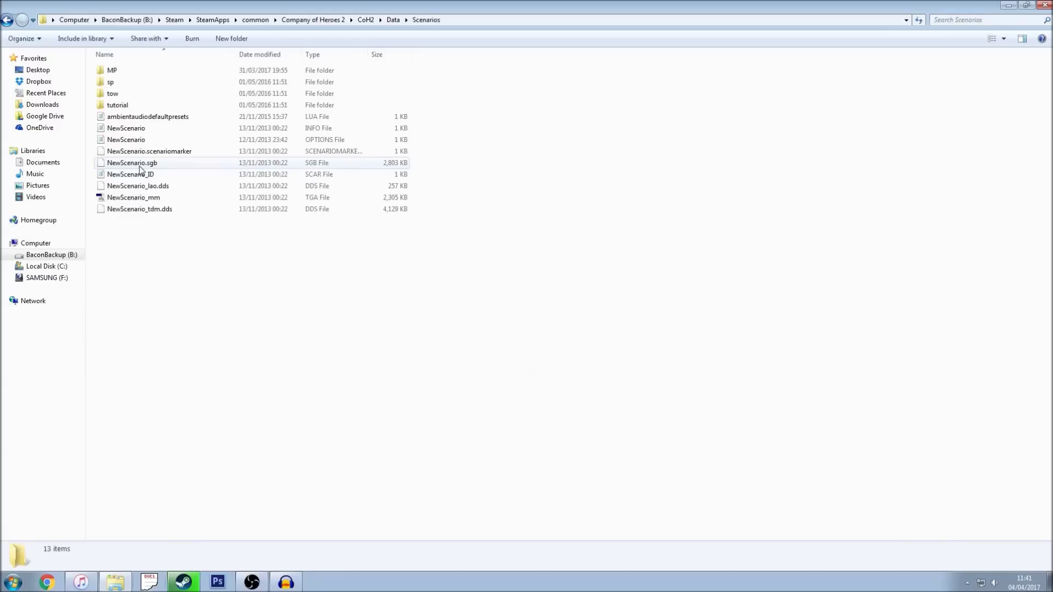
double_click(152, 73)
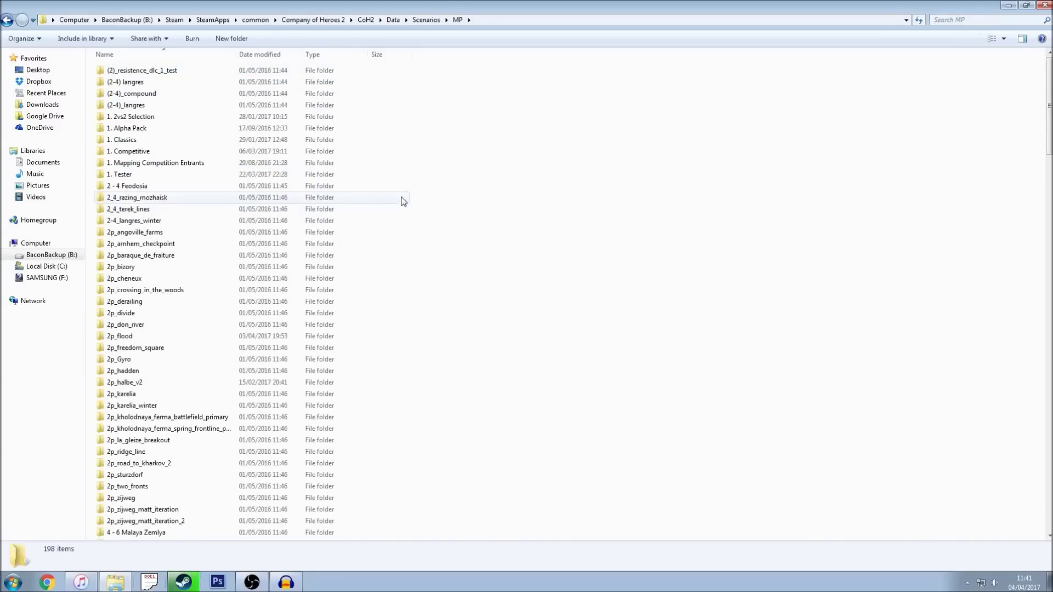
Create a new folder in MP and try to name it 2p_flood, declining to merge it with the existing folder
right_click(430, 182)
mouse_move(467, 344)
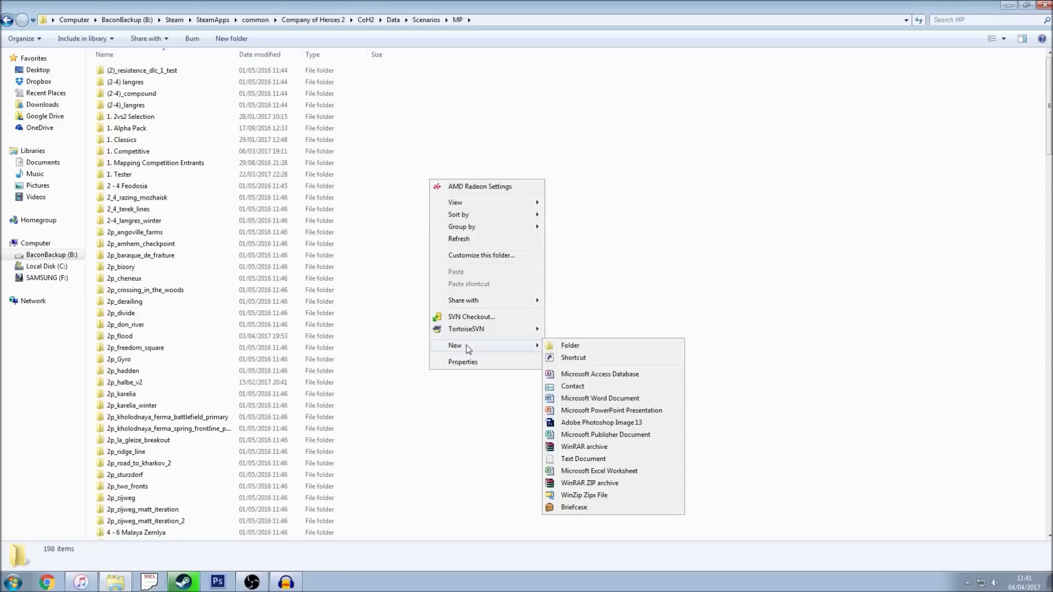
left_click(571, 349)
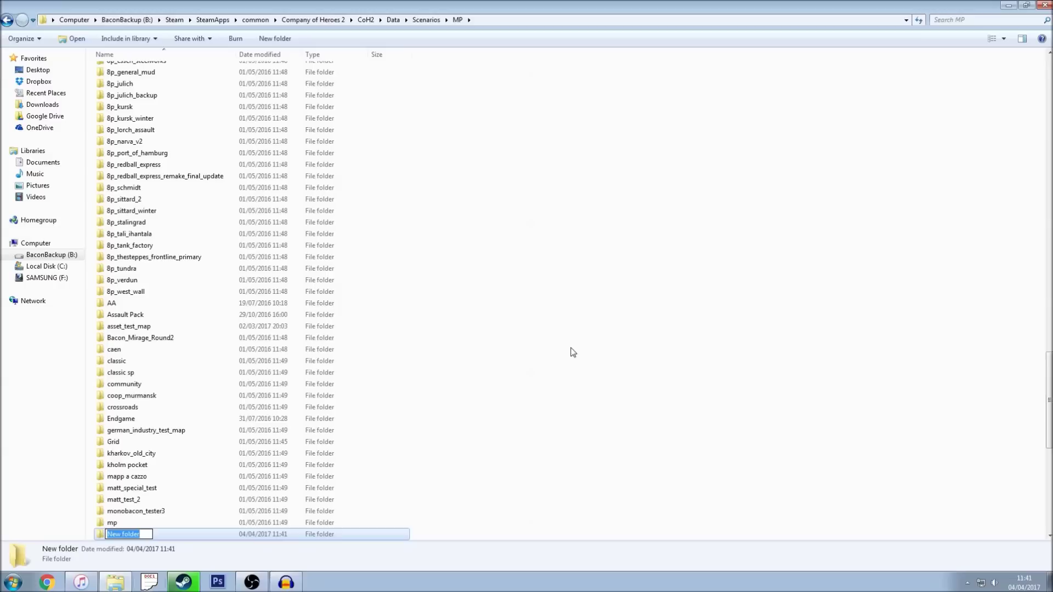
type("2p+")
key("BackSpace")
type("_flood")
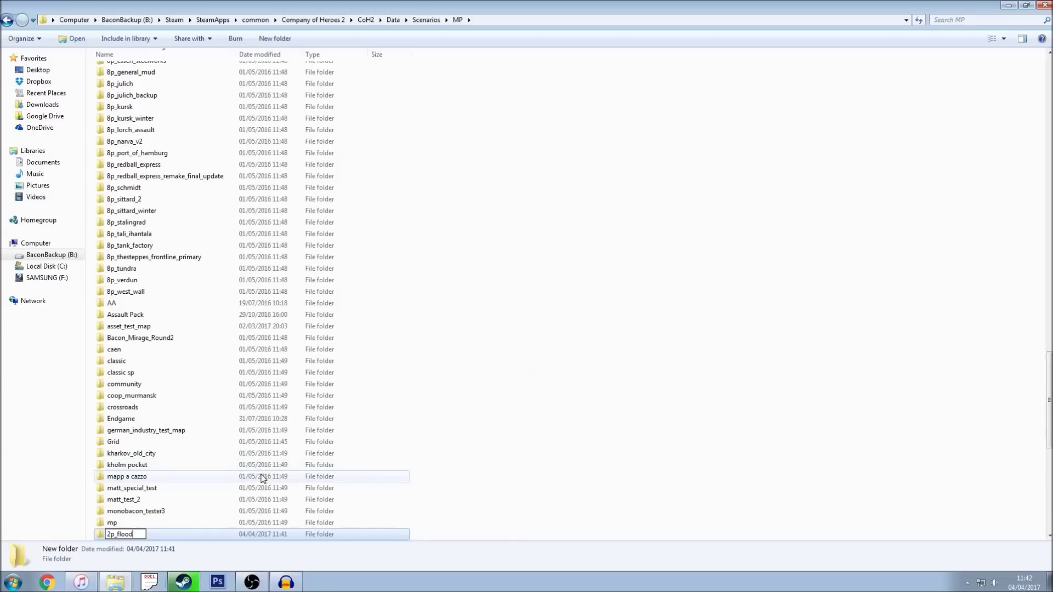
left_click(458, 493)
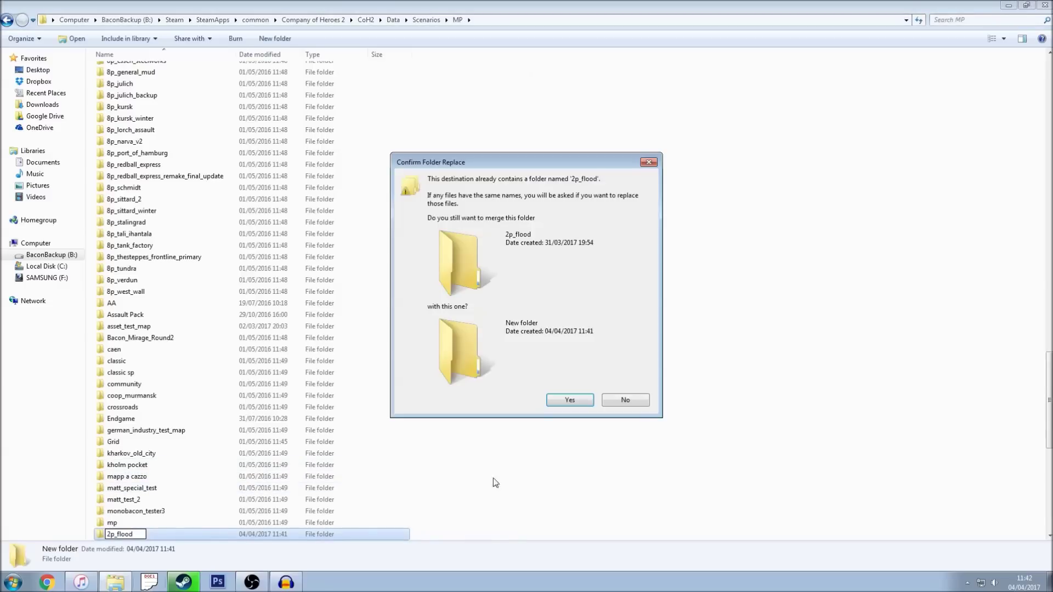
left_click(642, 402)
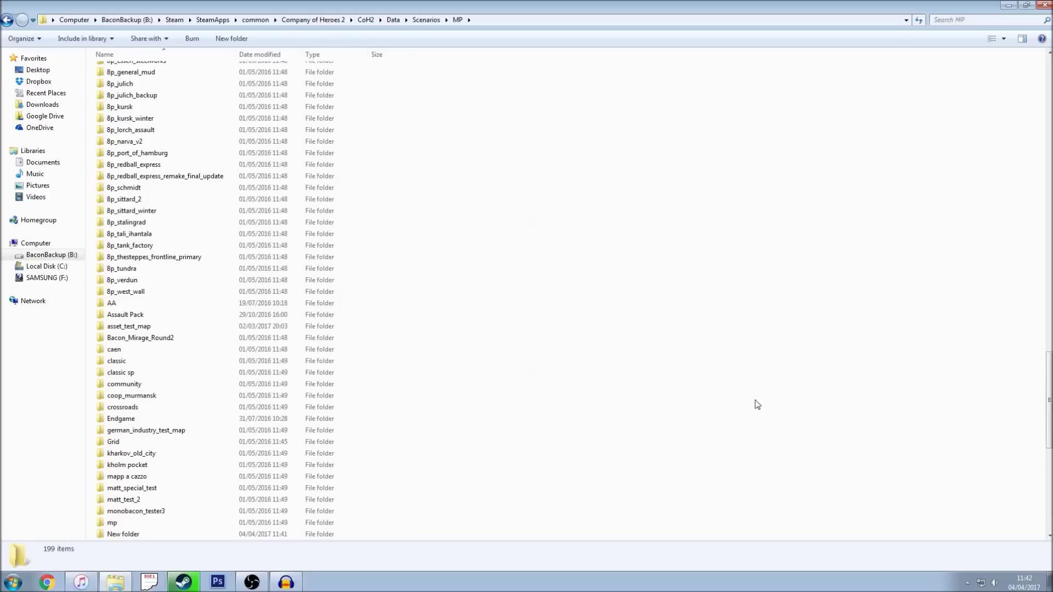
Start creating a new shortcut in the MP folder
scroll(748, 403, "up", 20)
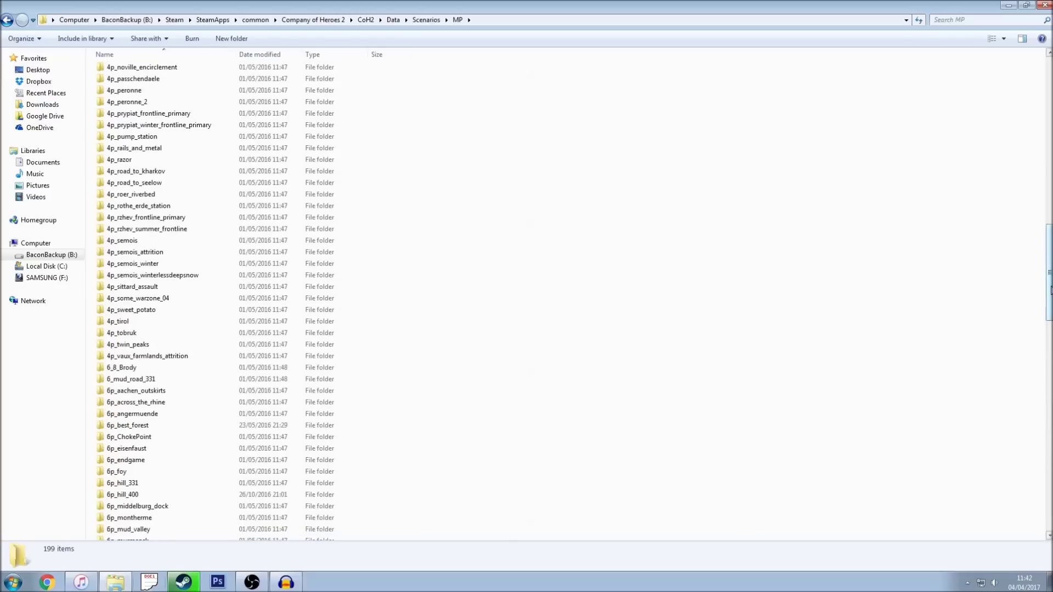
scroll(738, 302, "up", 20)
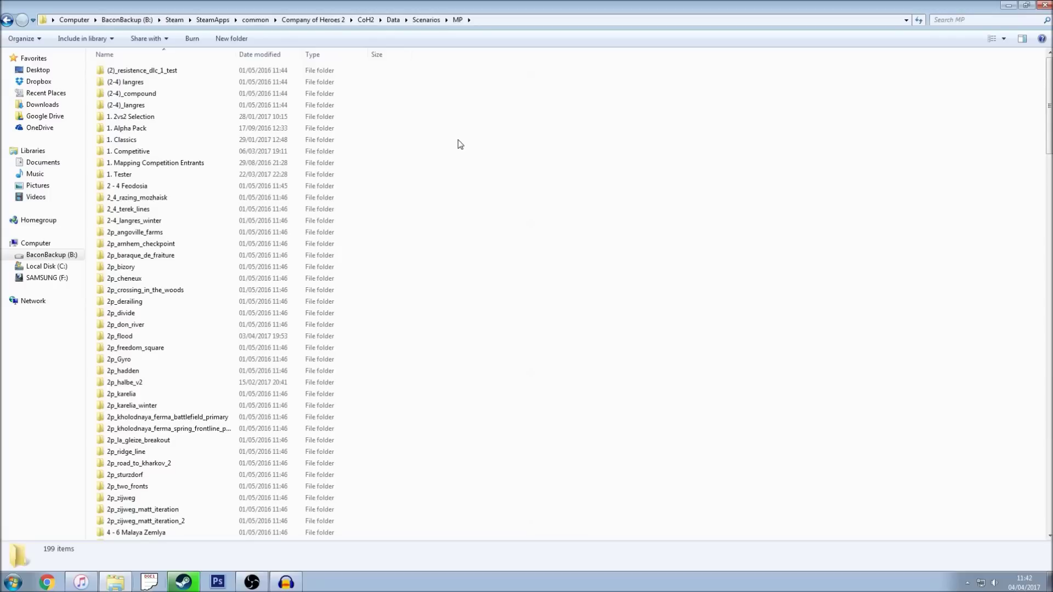
right_click(484, 173)
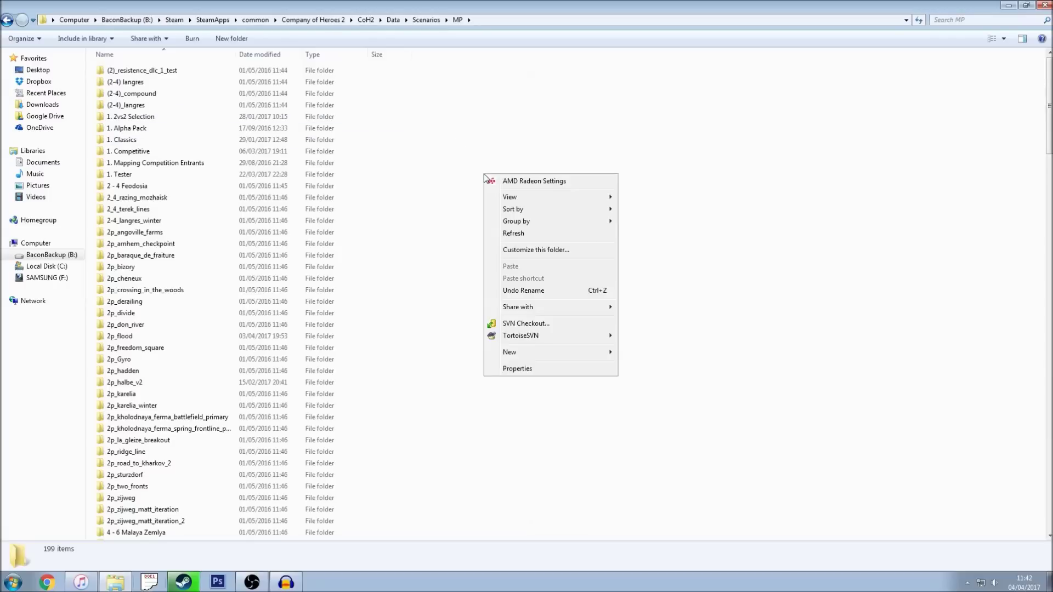
mouse_move(529, 354)
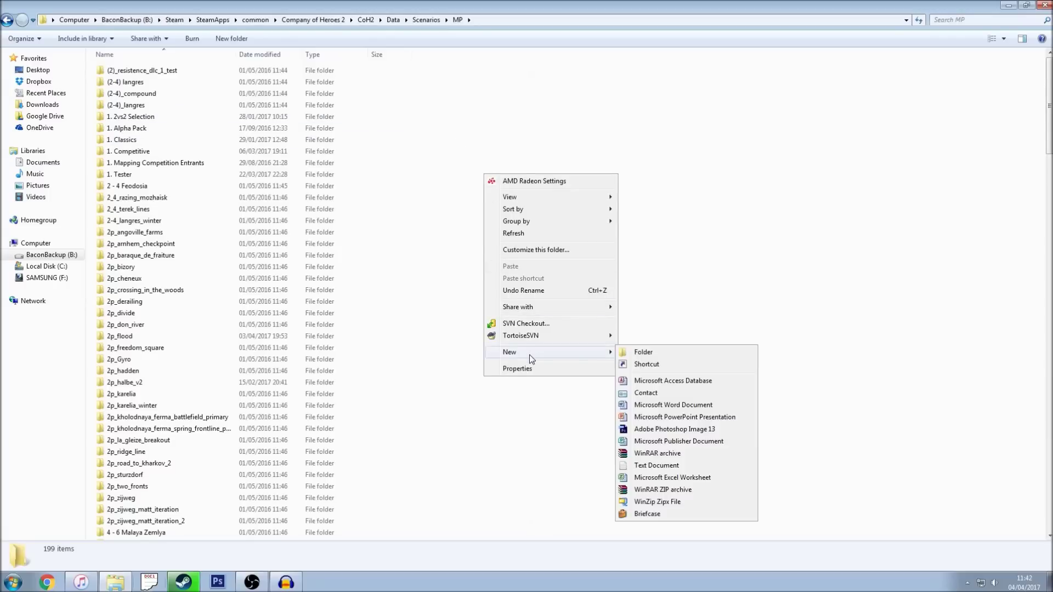
left_click(663, 366)
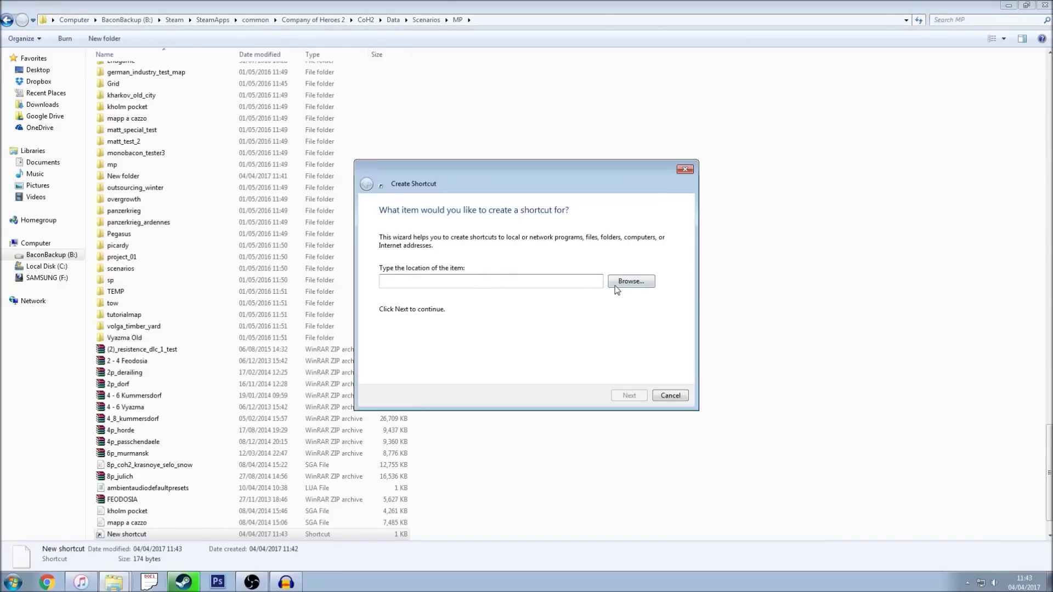
Browse for the shortcut's target and expand the B: drive down through Steam and SteamApps to the common folder
left_click(631, 281)
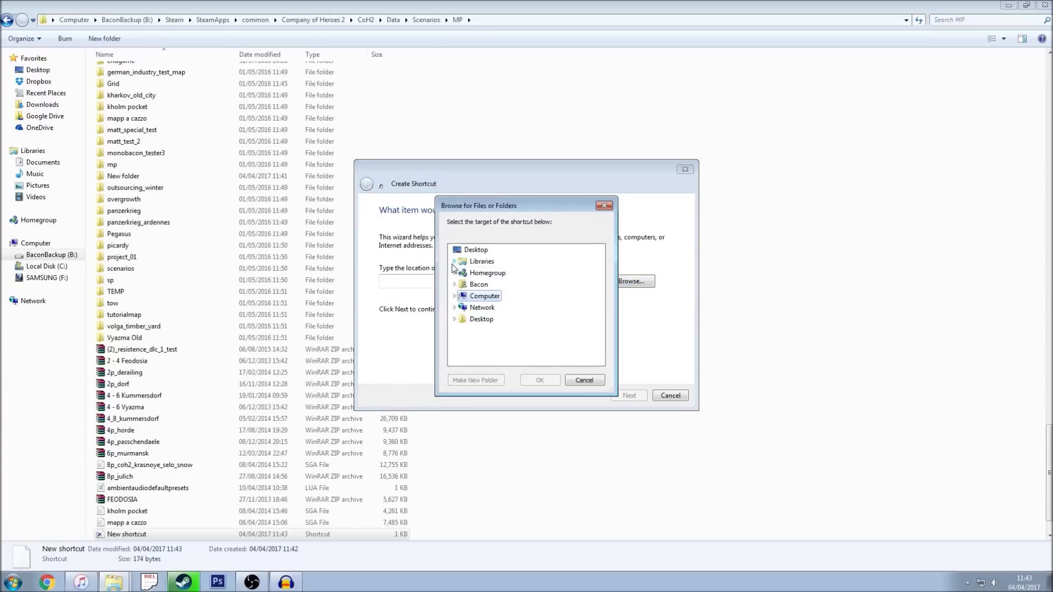
left_click(455, 296)
left_click(460, 308)
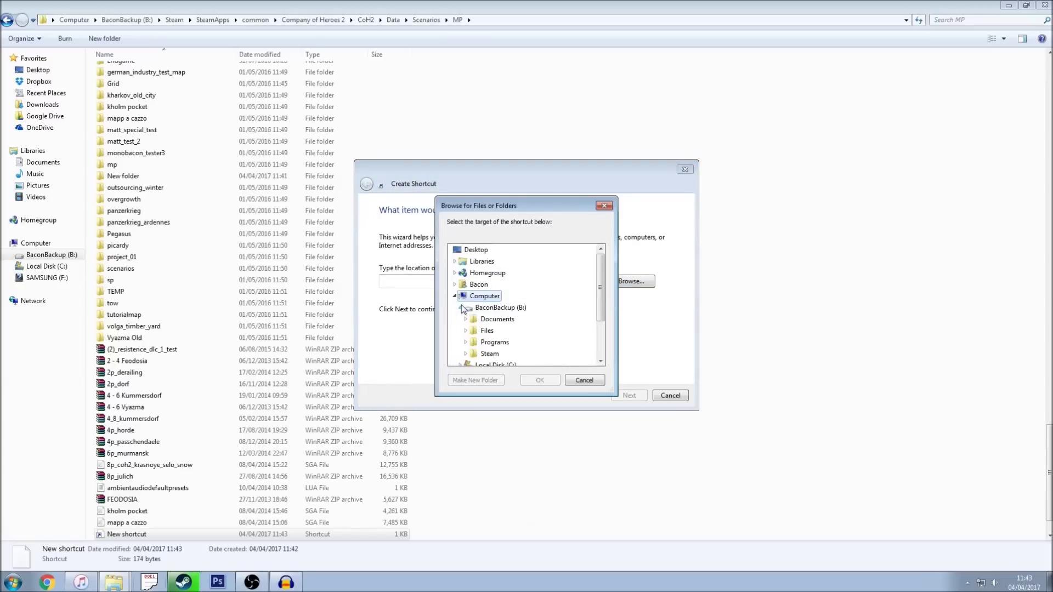
left_click(466, 319)
scroll(505, 340, "down", 5)
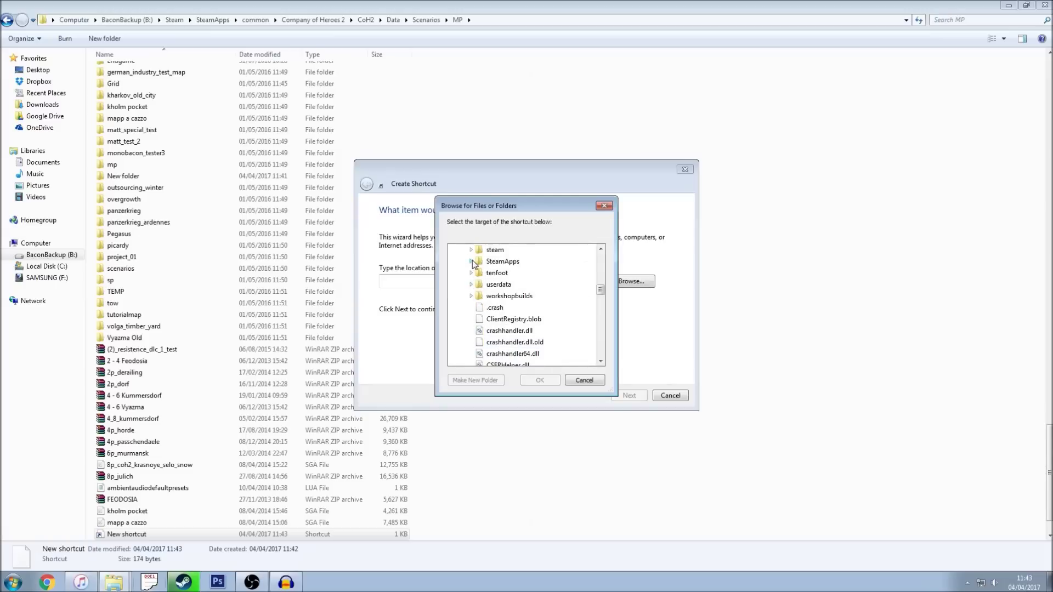
left_click(471, 261)
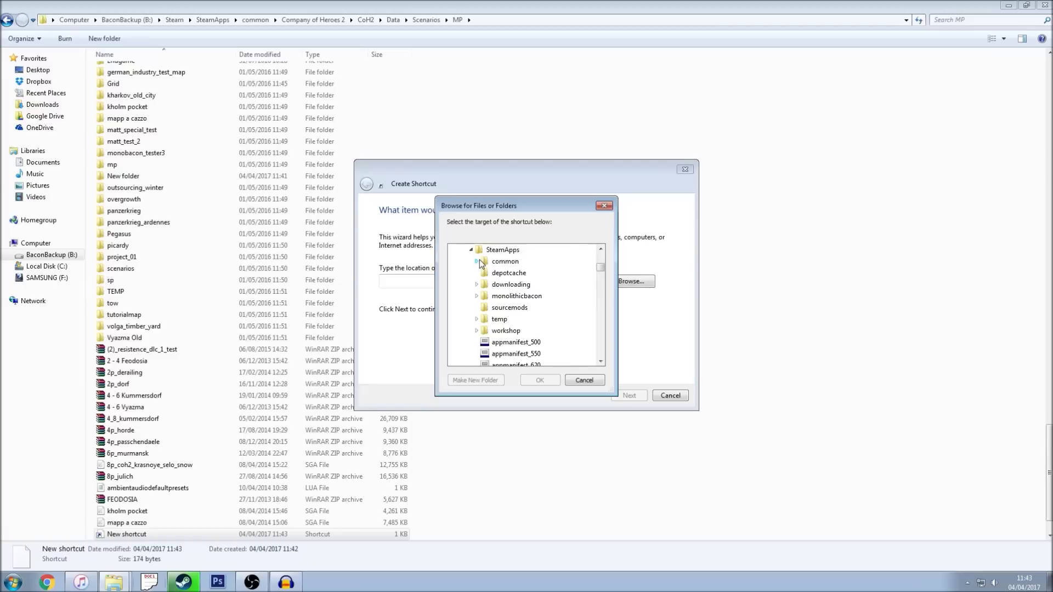
left_click(479, 262)
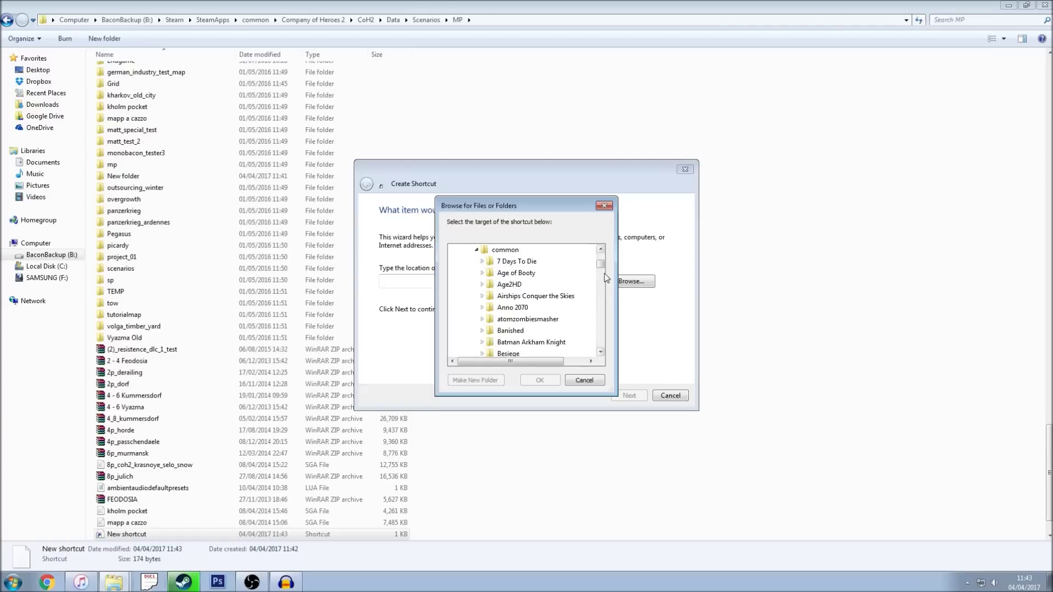
Find Company of Heroes 2 among the game folders and expand it and its CoH2 subfolder
left_click_drag(602, 269, 579, 298)
scroll(578, 298, "up", 5)
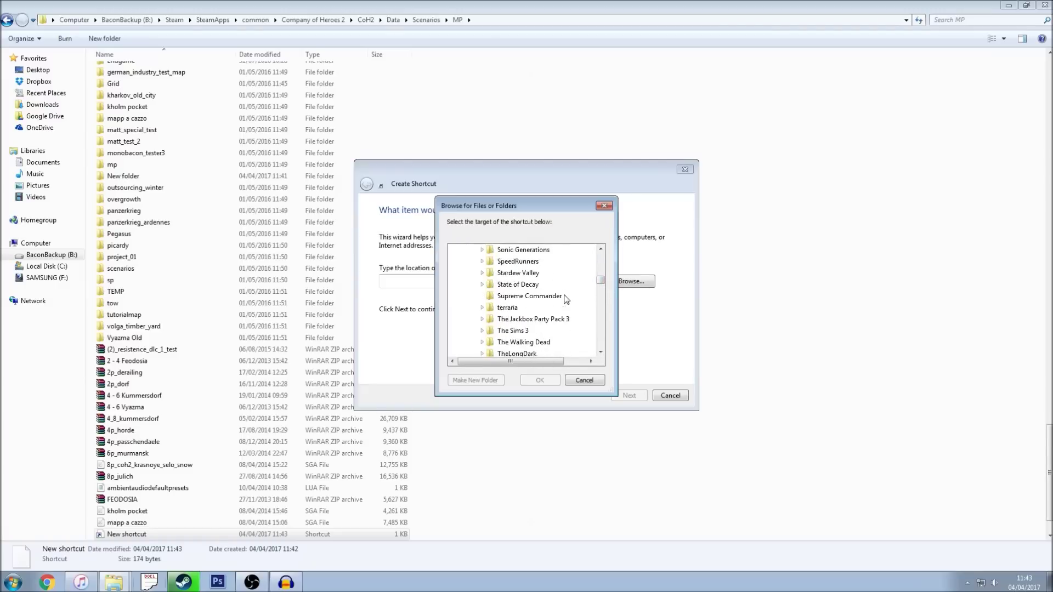
scroll(483, 307, "up", 5)
scroll(483, 312, "up", 10)
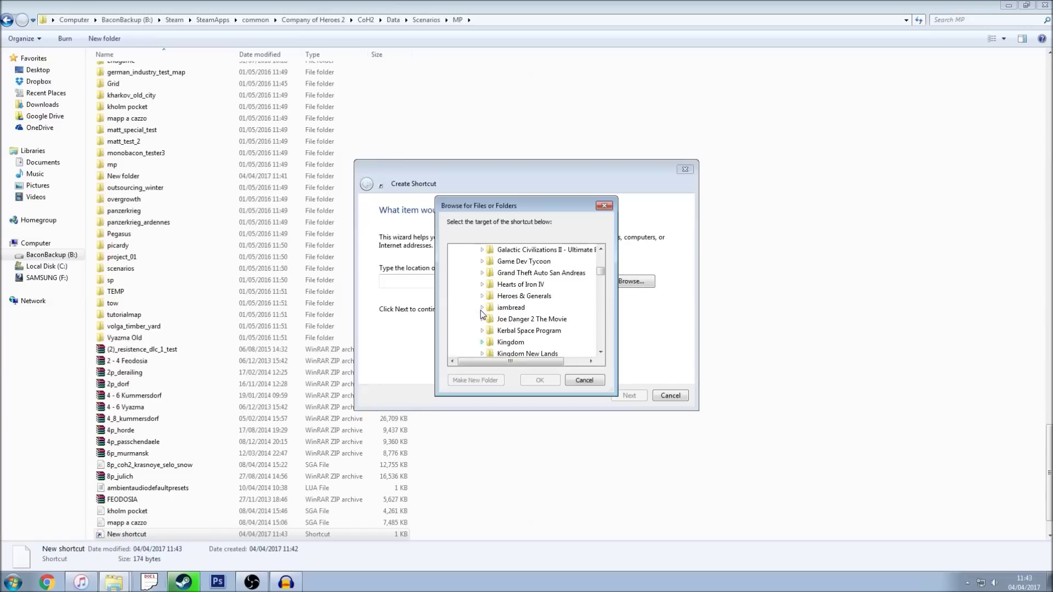
scroll(484, 312, "up", 1)
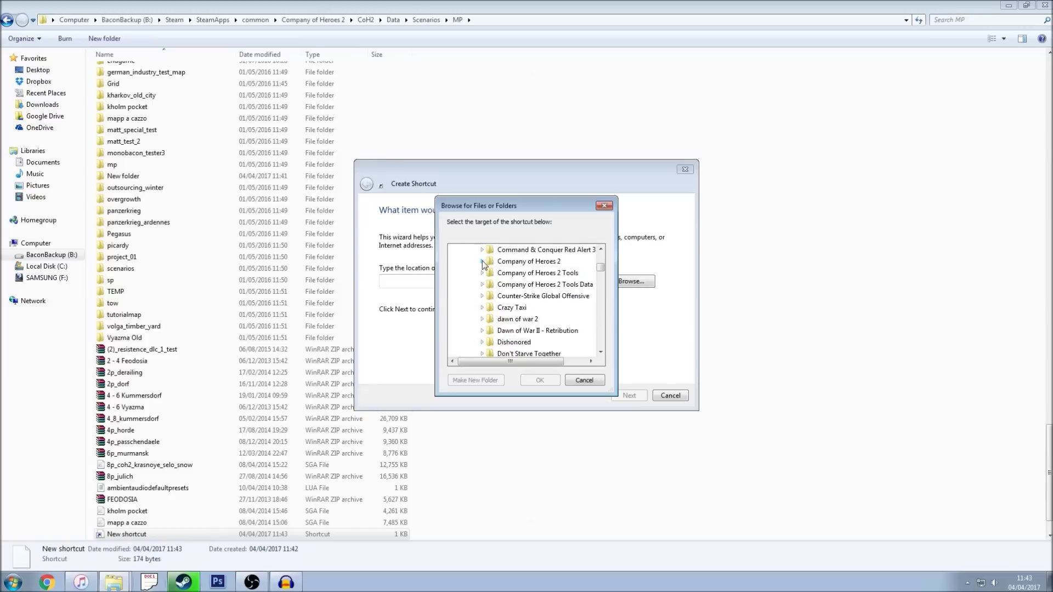
left_click(482, 261)
left_click(487, 295)
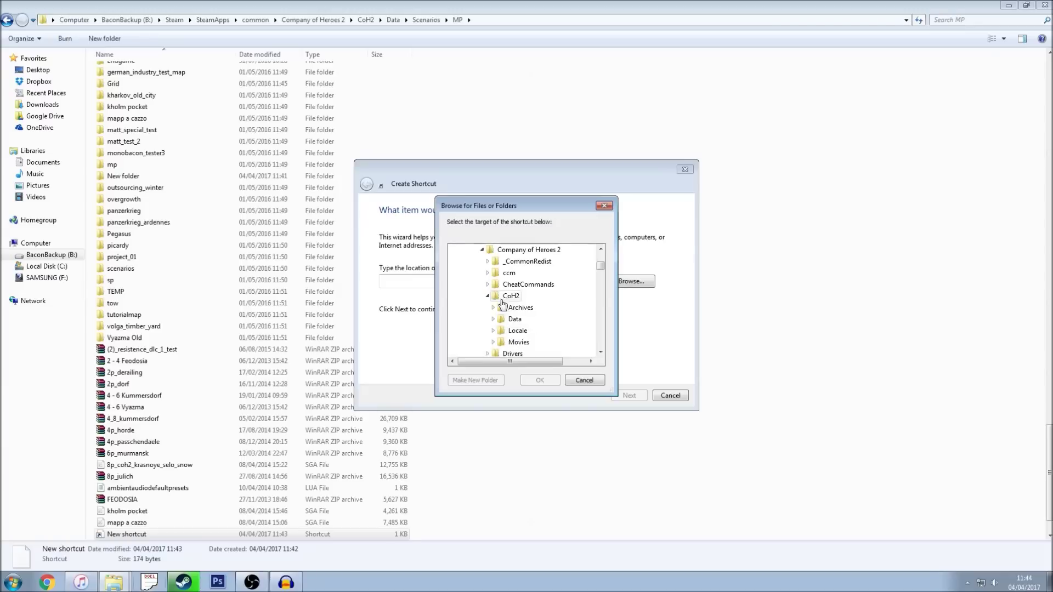
Expand Data and Scenarios inside CoH2 and set the MP folder as the shortcut's target
left_click(493, 307)
scroll(529, 351, "down", 1)
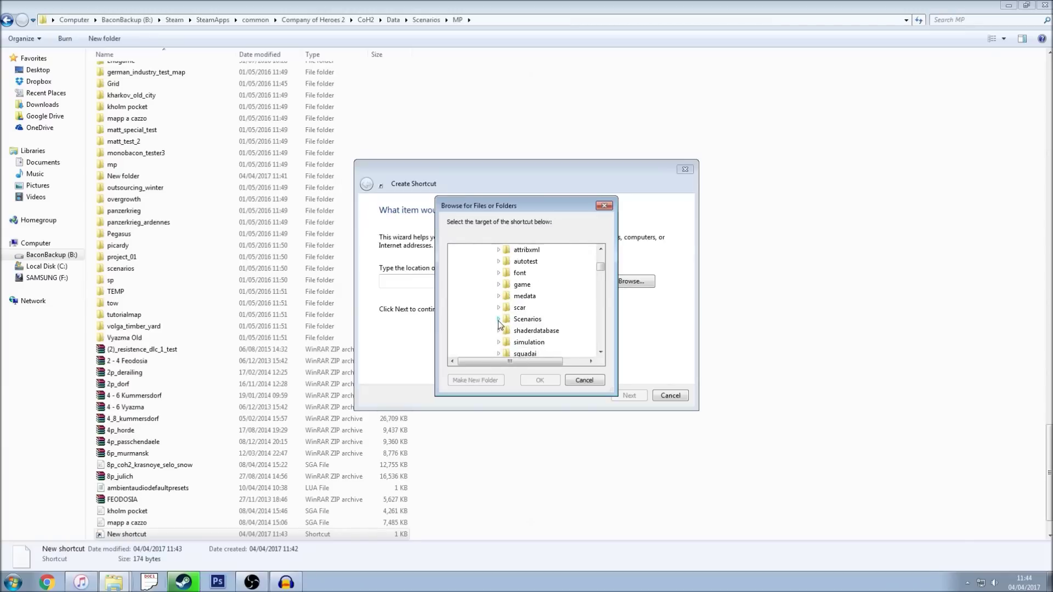
left_click(499, 320)
left_click(505, 262)
left_click(524, 250)
left_click(532, 380)
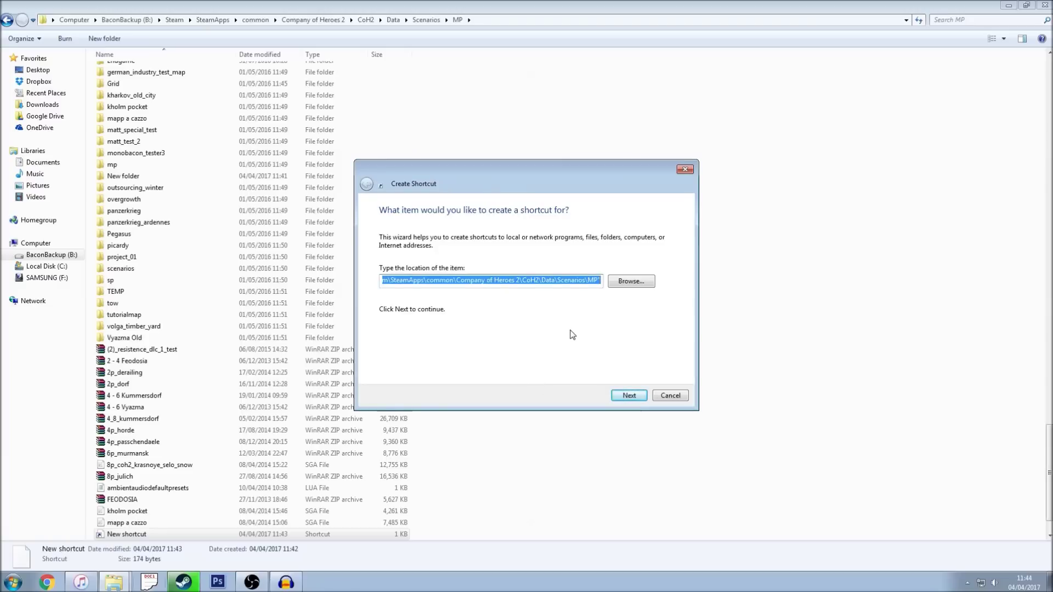
Name the shortcut "Worldbuilder .sgb", finish creating it, and place it on the desktop
left_click(635, 395)
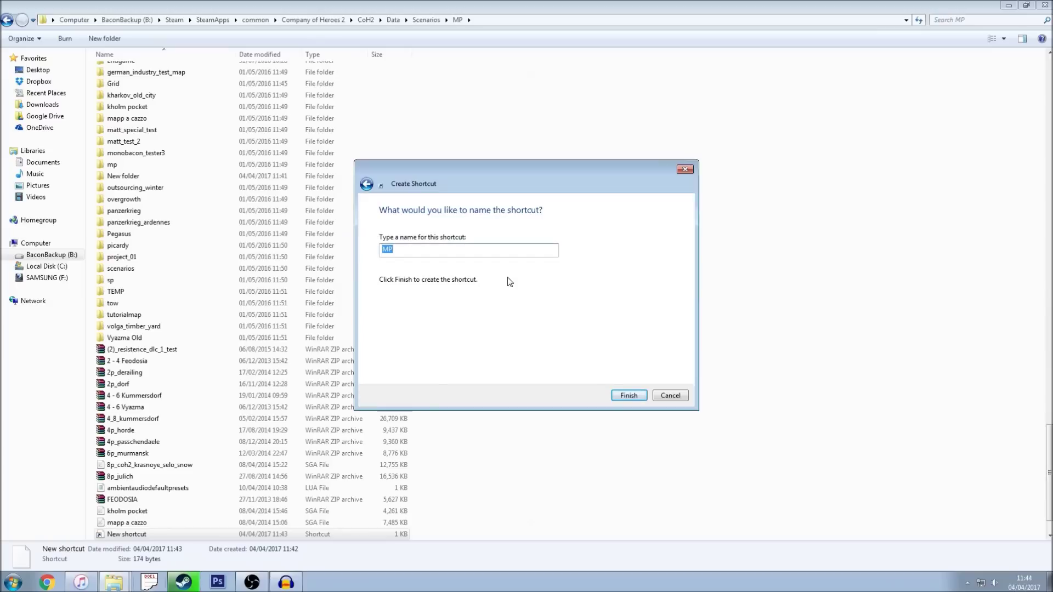
type("Worldbuilder .sgb")
left_click(627, 396)
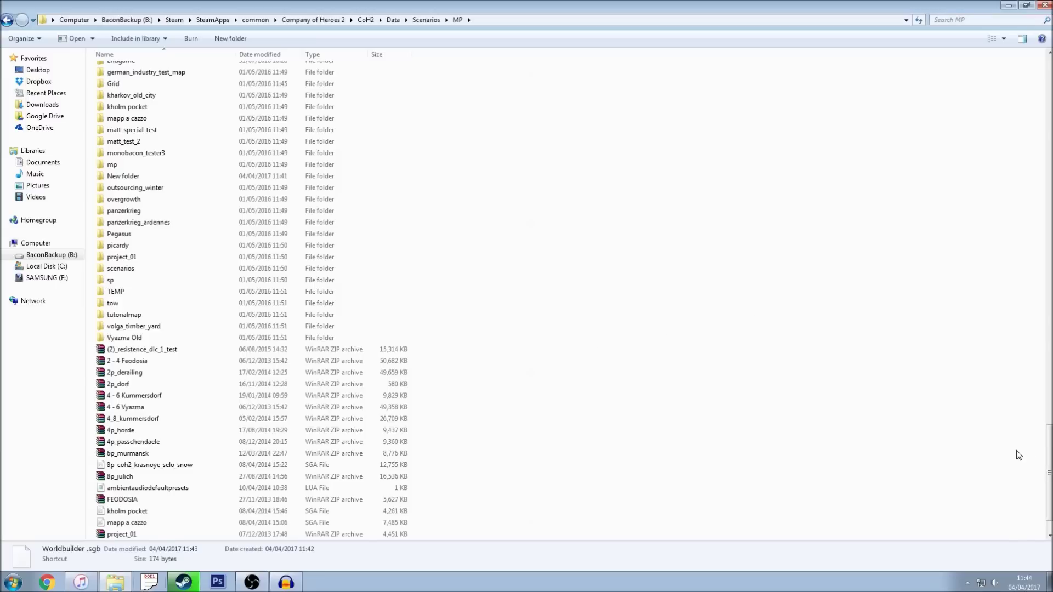
scroll(1049, 471, "down", 2)
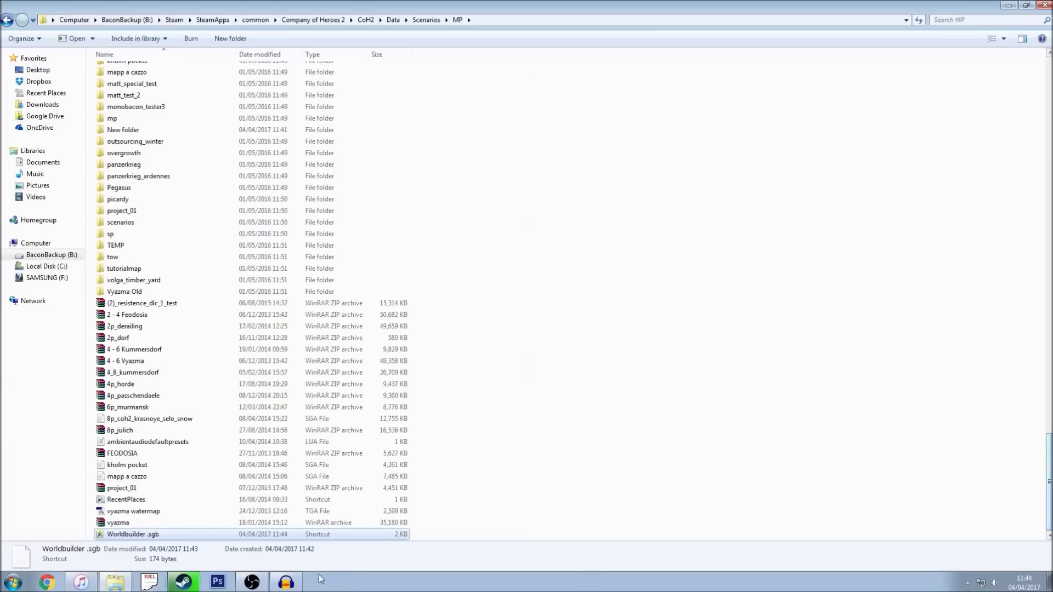
double_click(171, 535)
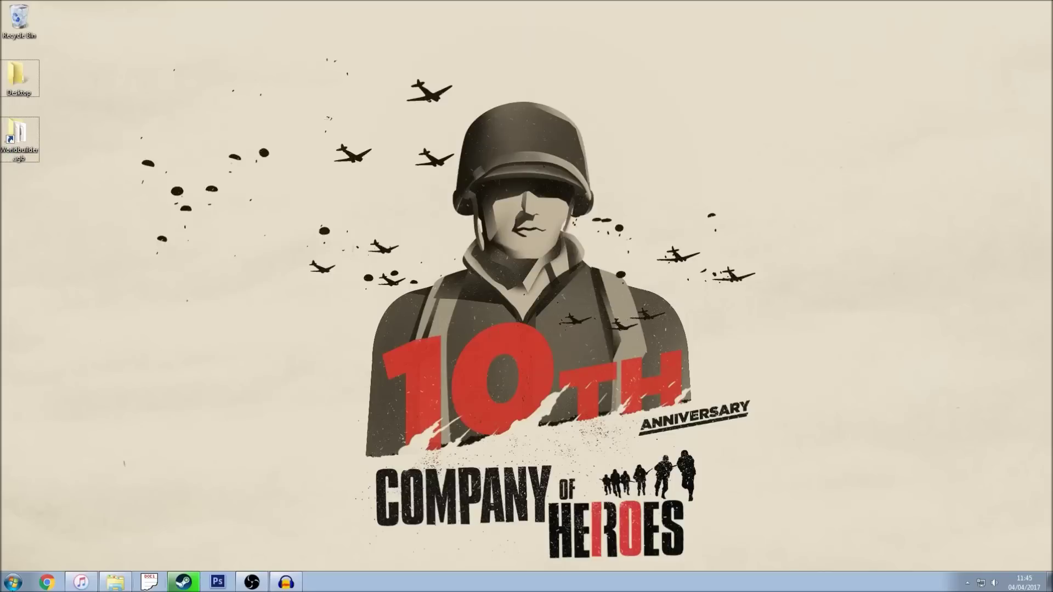
Open the Documents library in a maximized window and go into the My Games folder
left_click(13, 583)
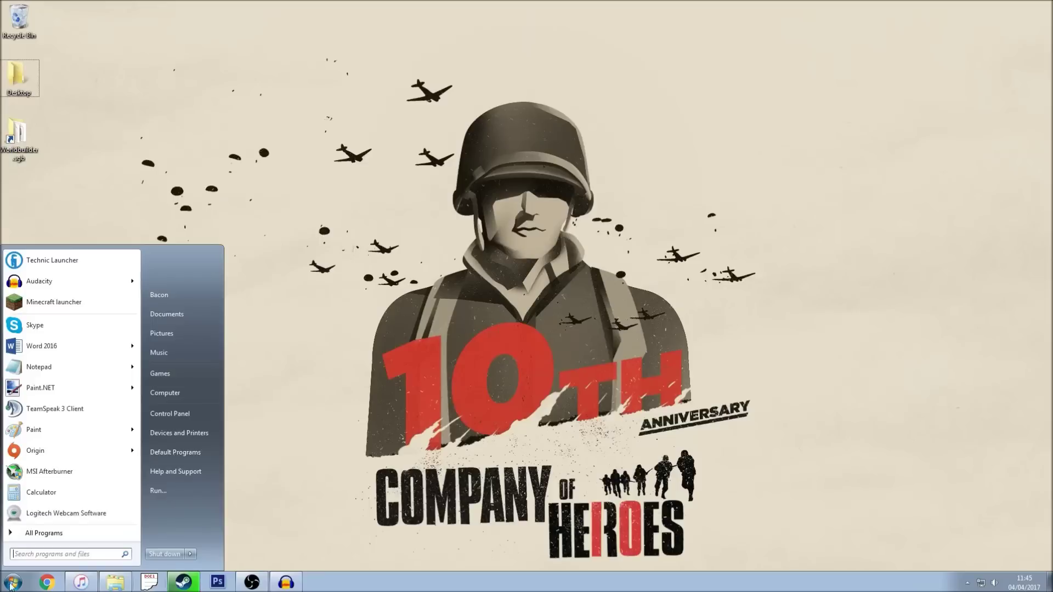
left_click(175, 317)
left_click_drag(649, 117, 549, 2)
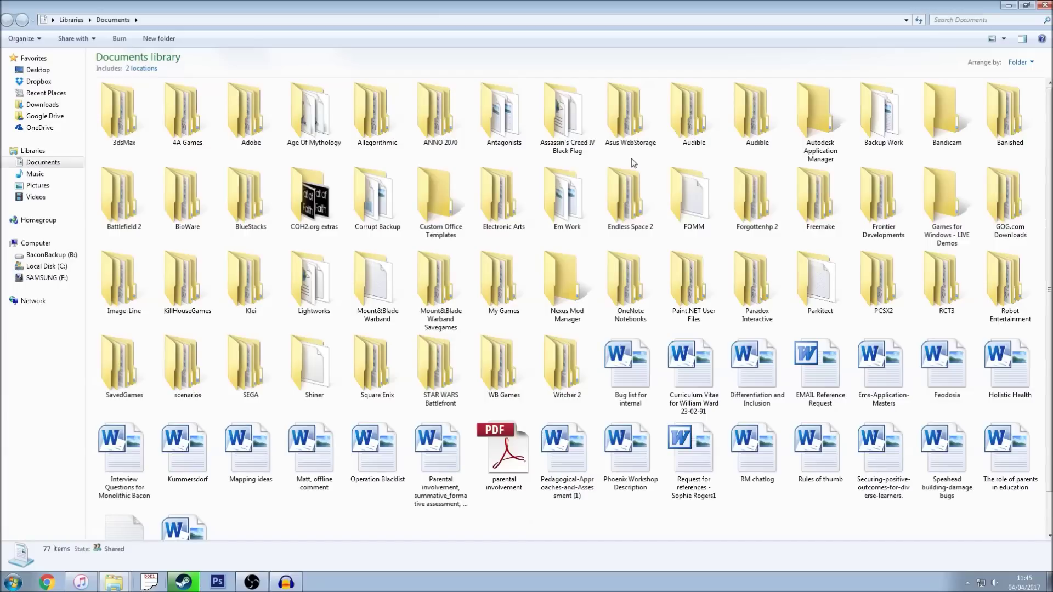
left_click(522, 285)
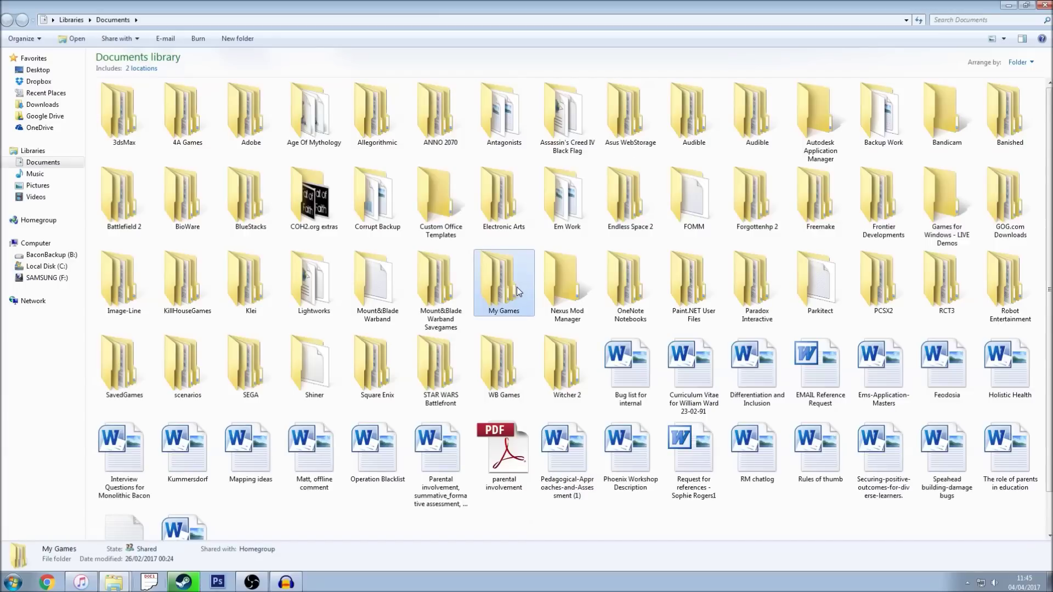
double_click(517, 287)
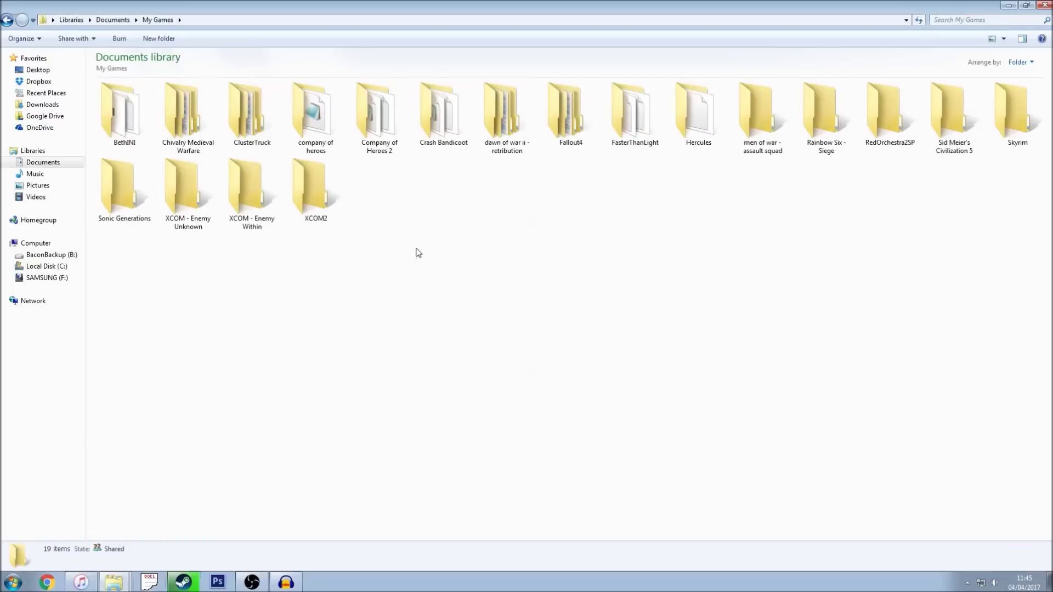
Examine the map files in Company of Heroes 2\mods\scenarios under My Games, and close the folder window
double_click(392, 134)
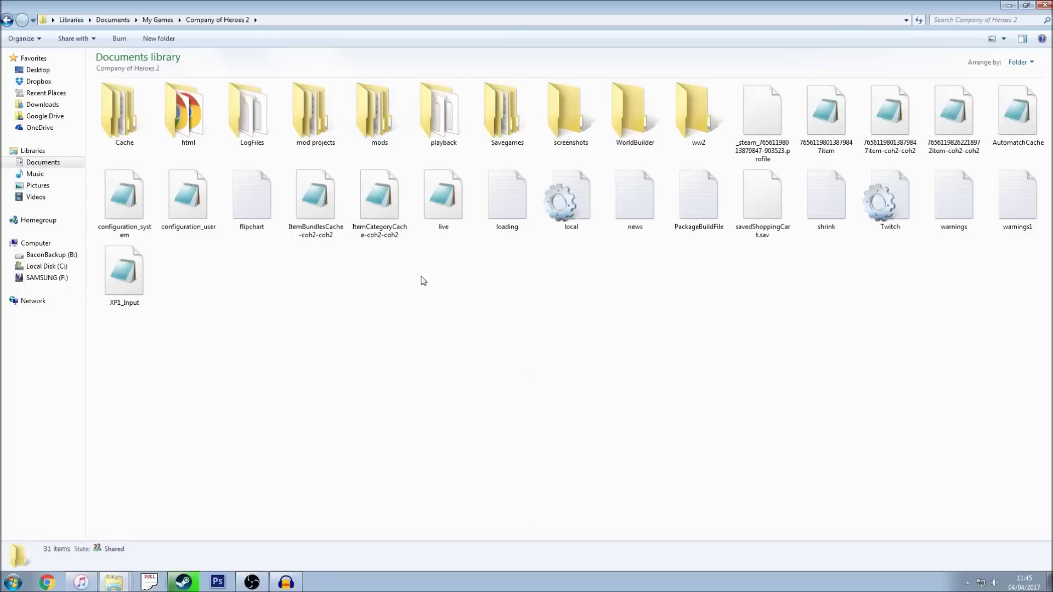
double_click(384, 119)
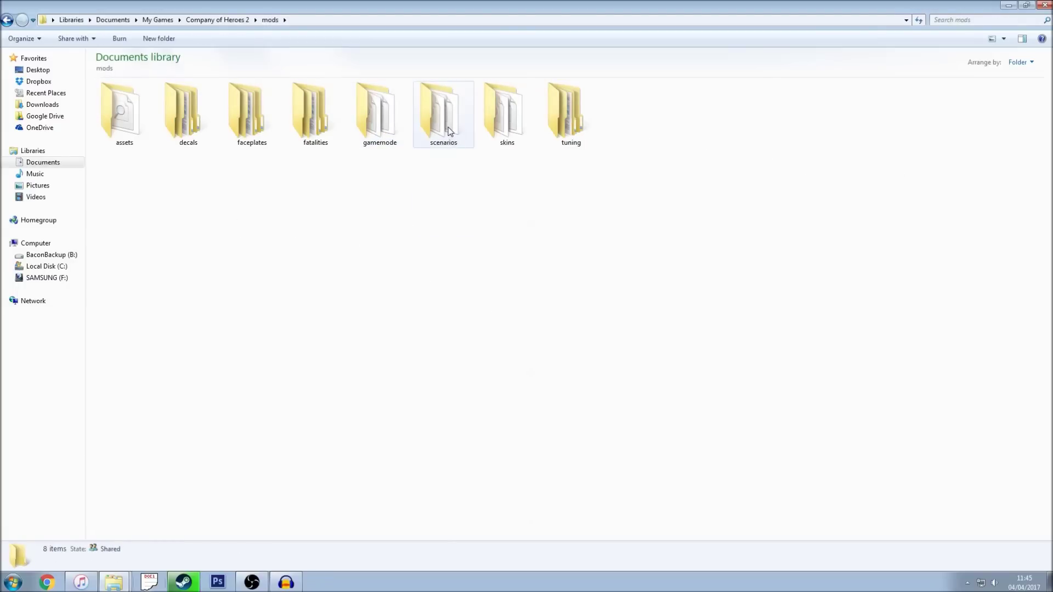
double_click(448, 132)
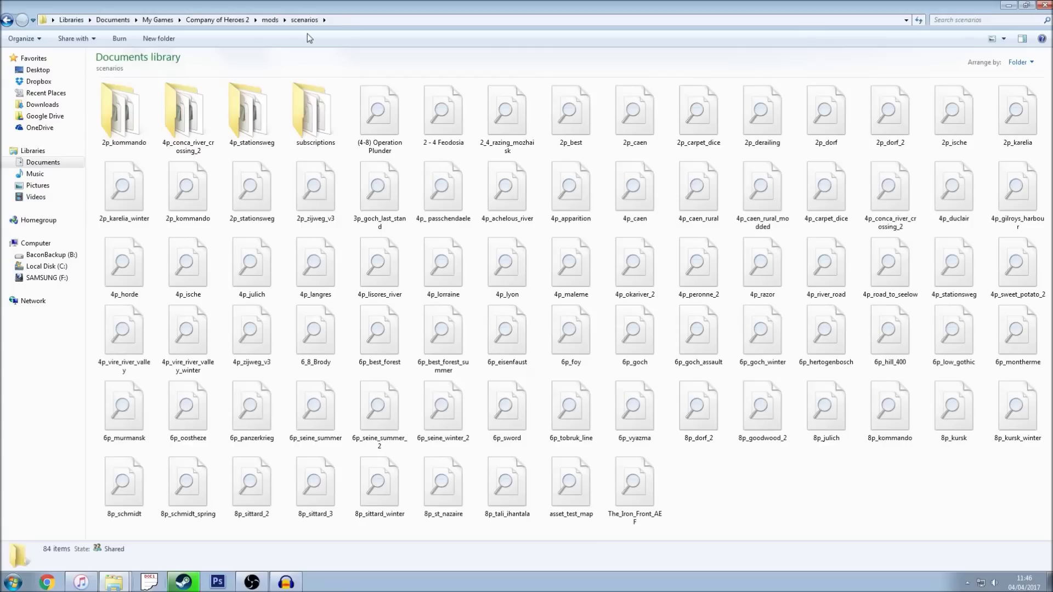
left_click(1042, 5)
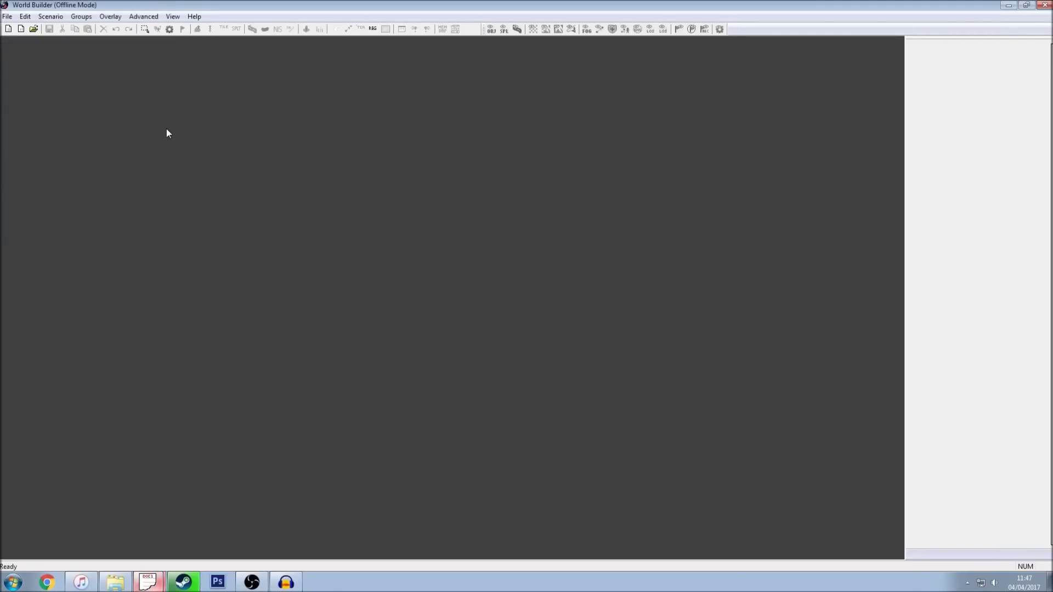
Start a new multiplayer map in World Builder and choose 2p_flood.sgb in the 2p_flood folder as its save file
left_click(7, 17)
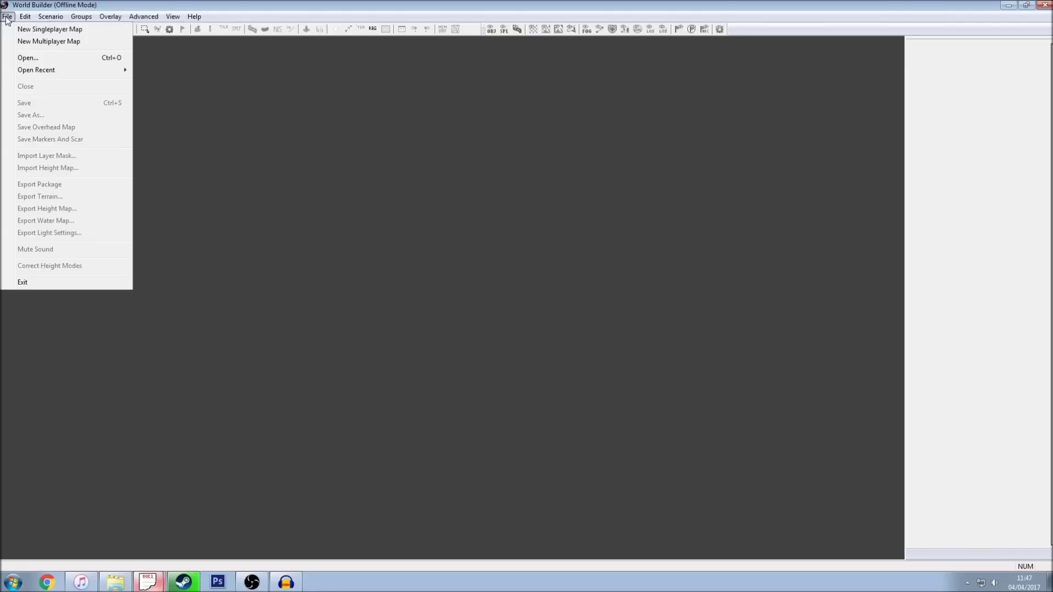
left_click(27, 44)
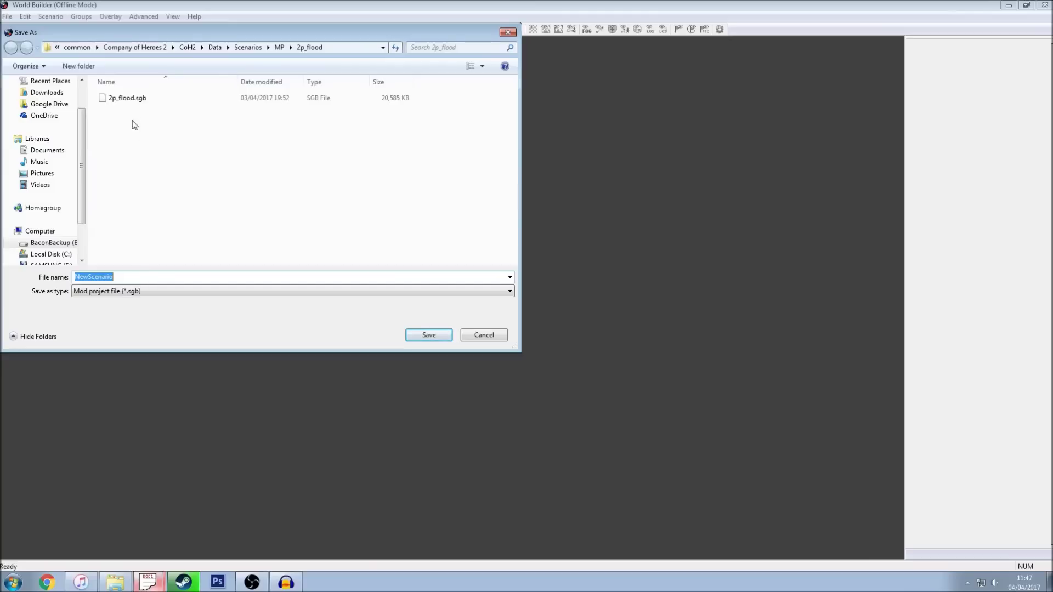
left_click(138, 98)
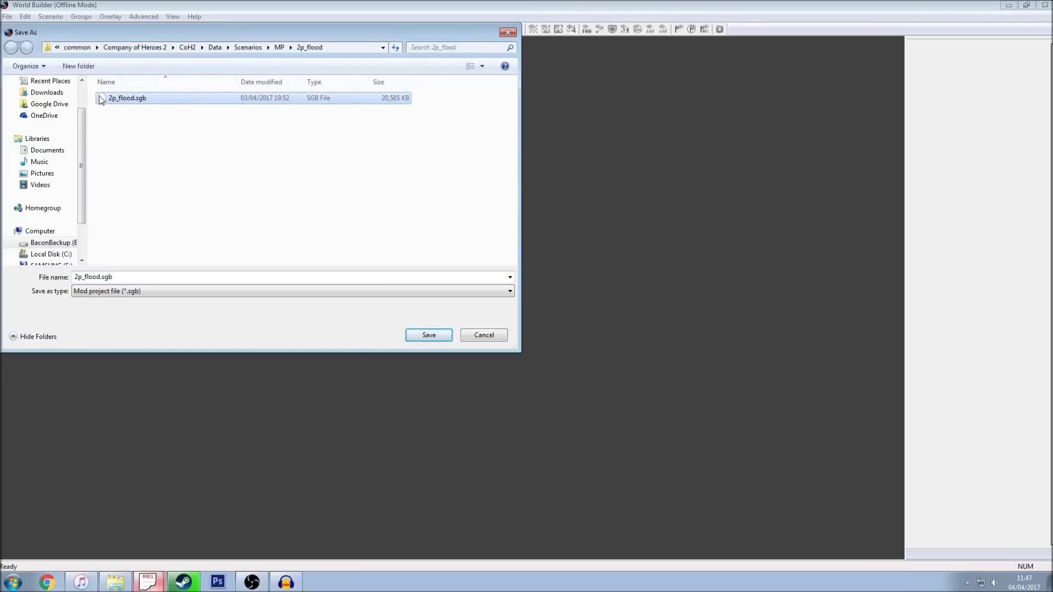